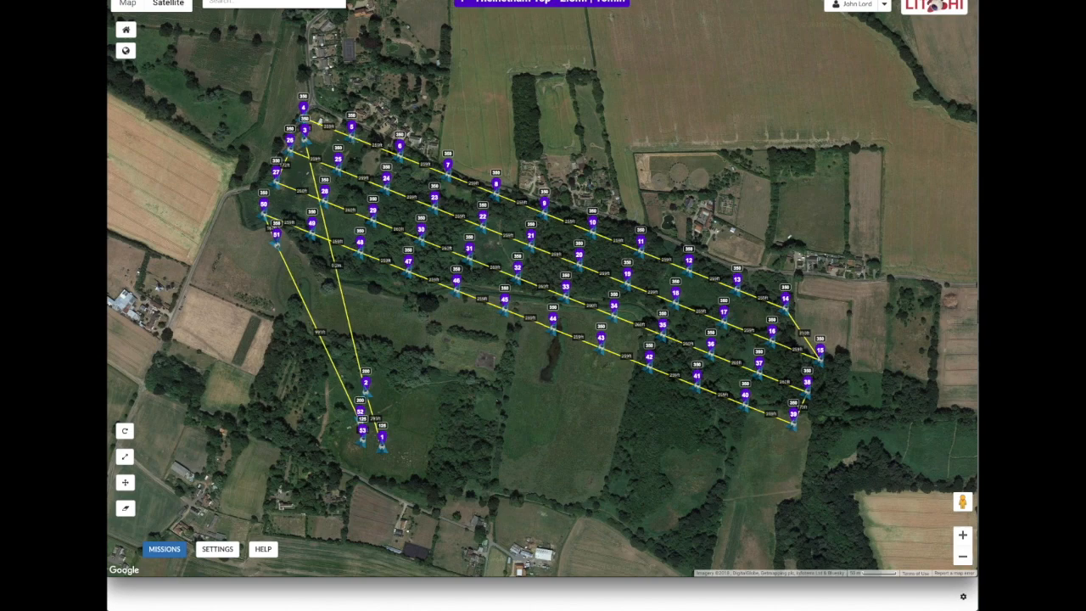
- Close the Thelnetham Top mission image and open the Litchi Mission Hub in Chrome
left_click_drag(232, 0, 248, 20)
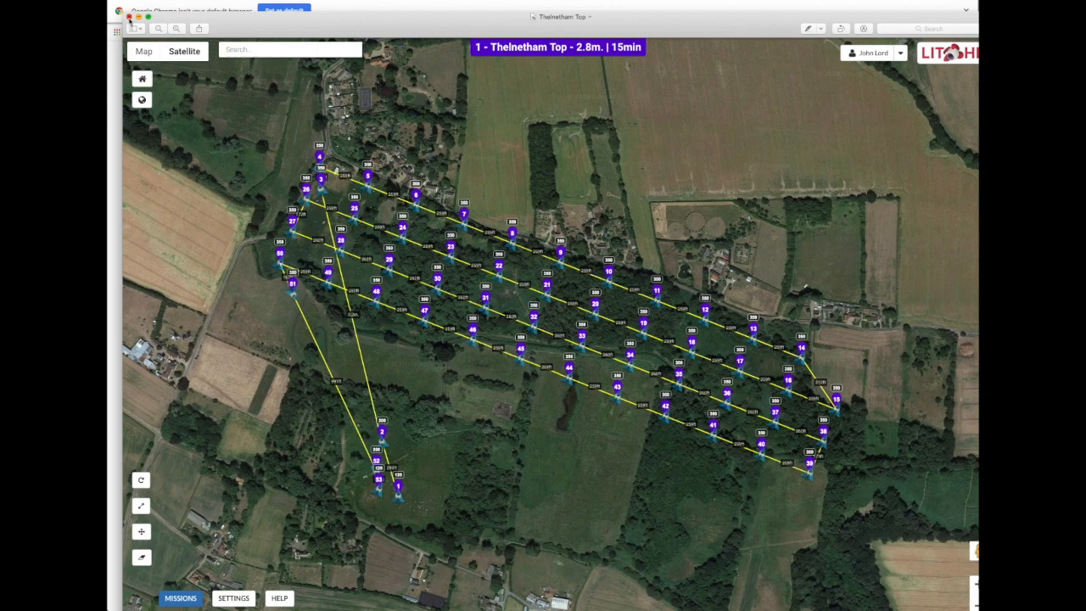
left_click(139, 23)
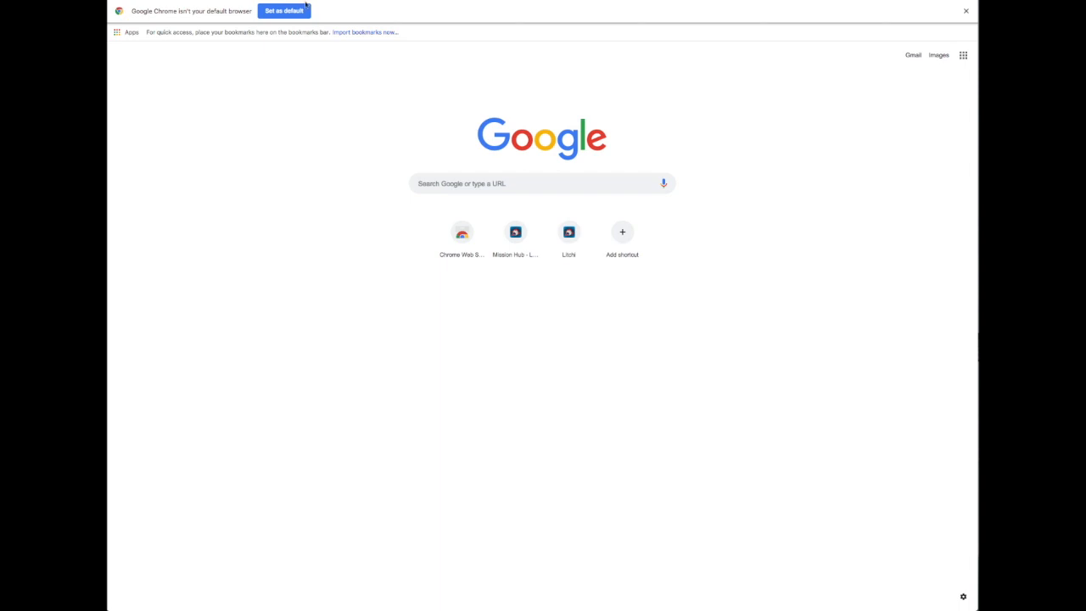
left_click(517, 234)
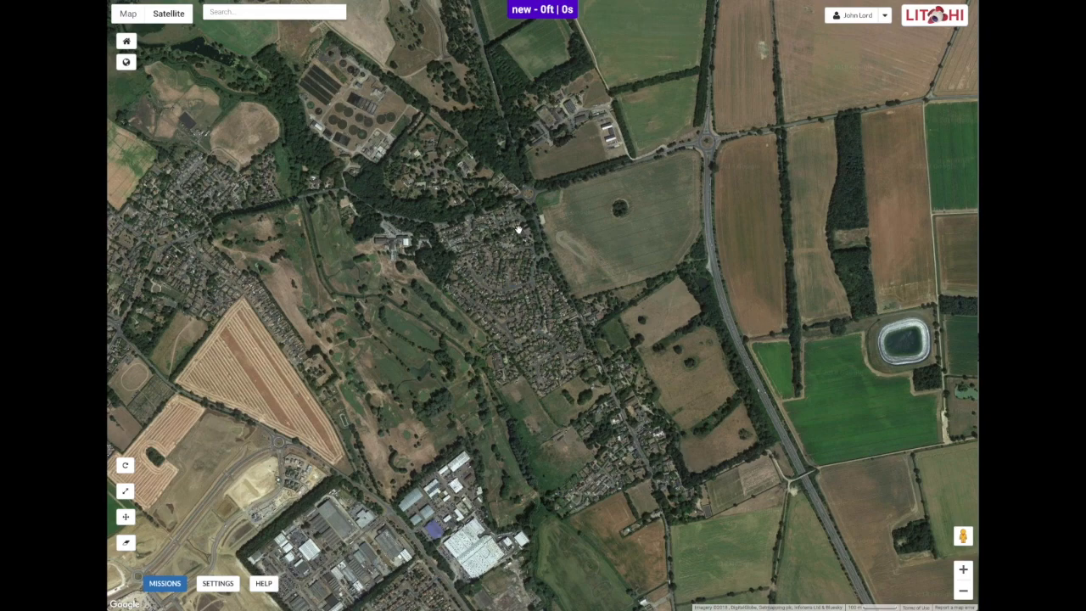
- Locate the large open field west of the lake on the satellite map and show it close up
left_click(963, 590)
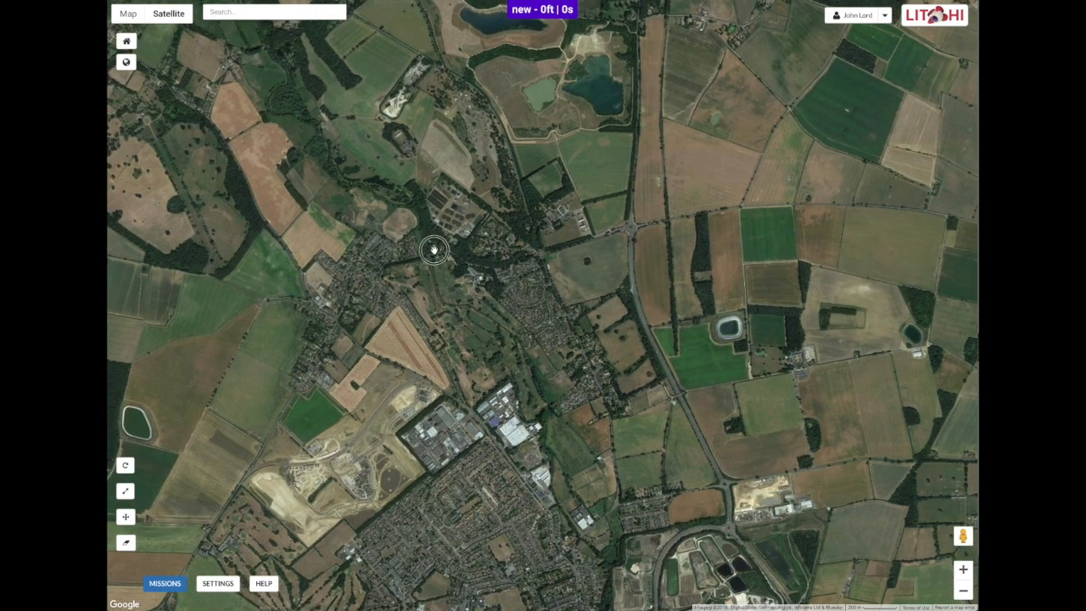
left_click_drag(431, 246, 676, 292)
left_click_drag(584, 250, 690, 378)
left_click_drag(630, 271, 775, 359)
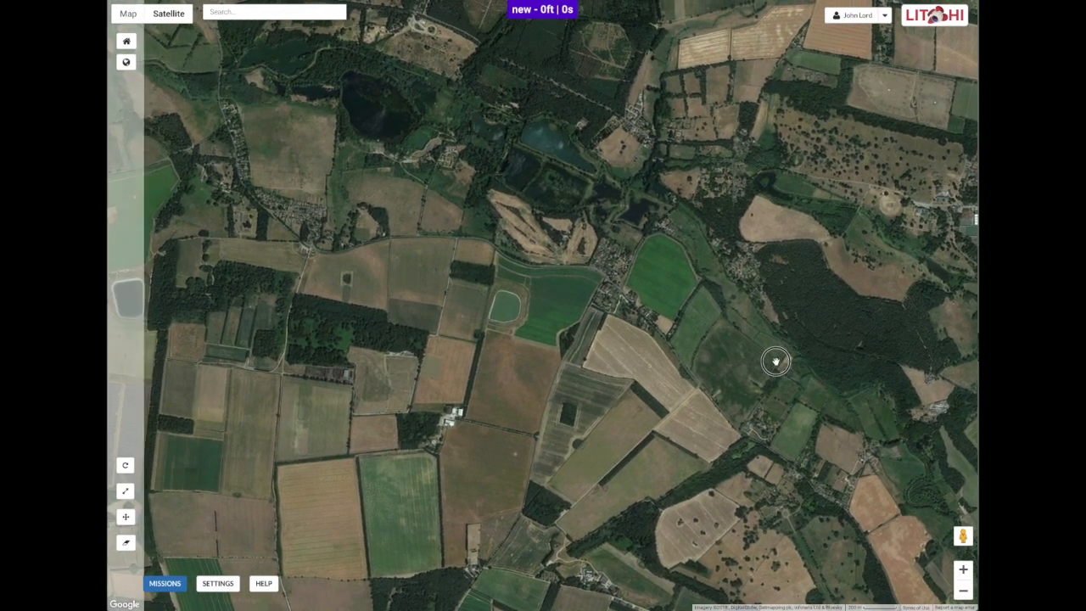
left_click_drag(485, 226, 789, 413)
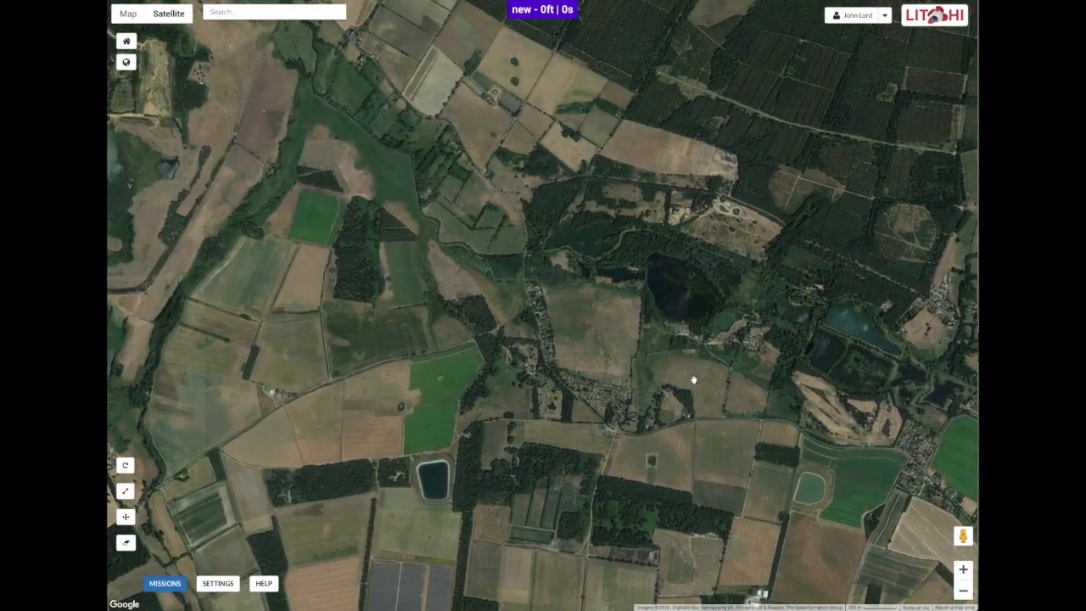
left_click_drag(689, 379, 659, 368)
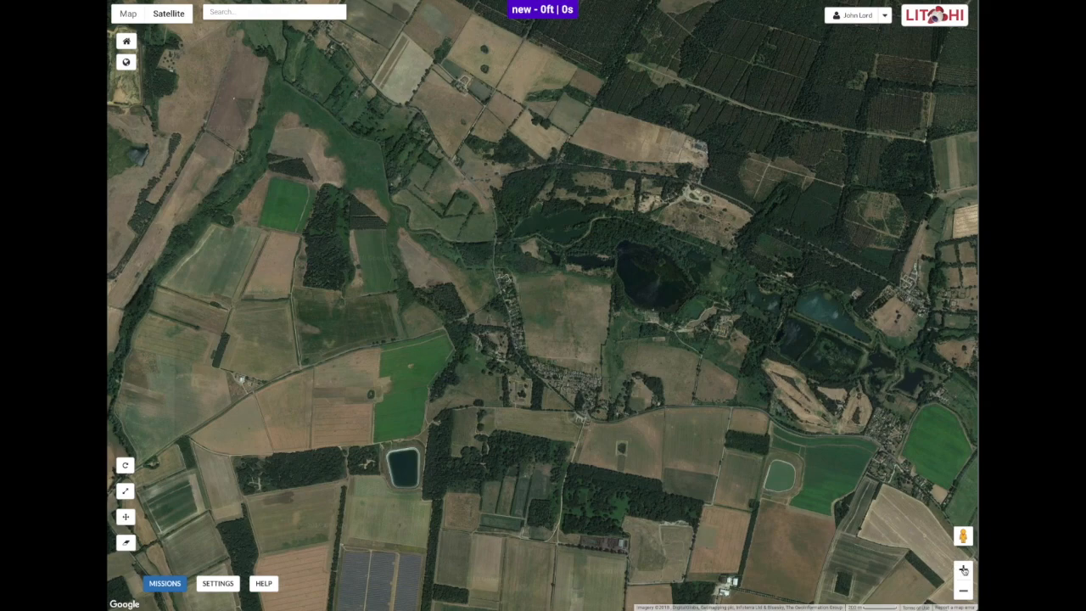
left_click(963, 569)
left_click(964, 569)
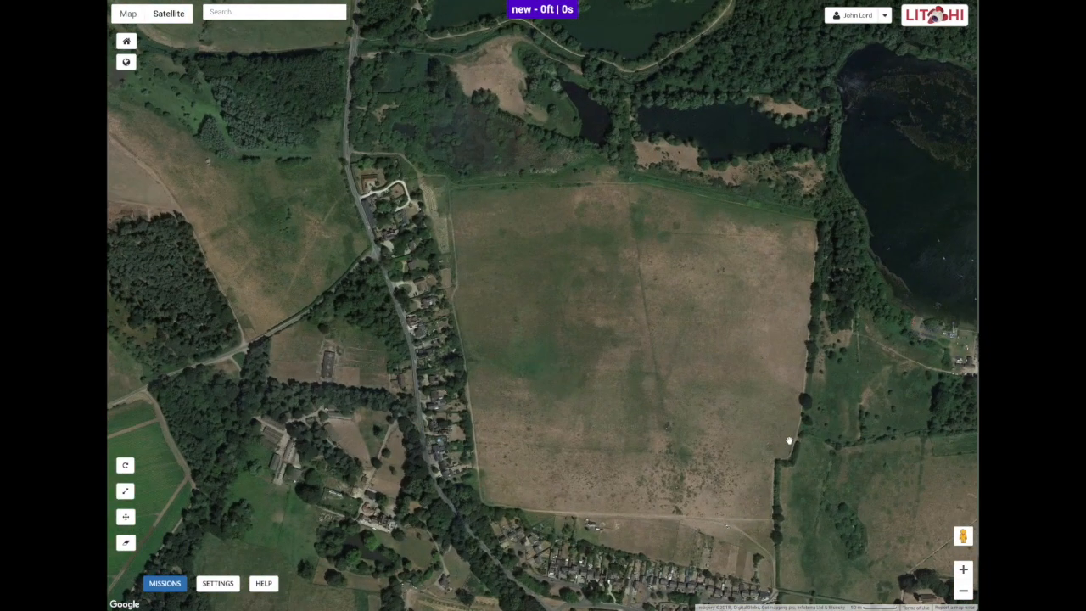
left_click_drag(790, 441, 684, 393)
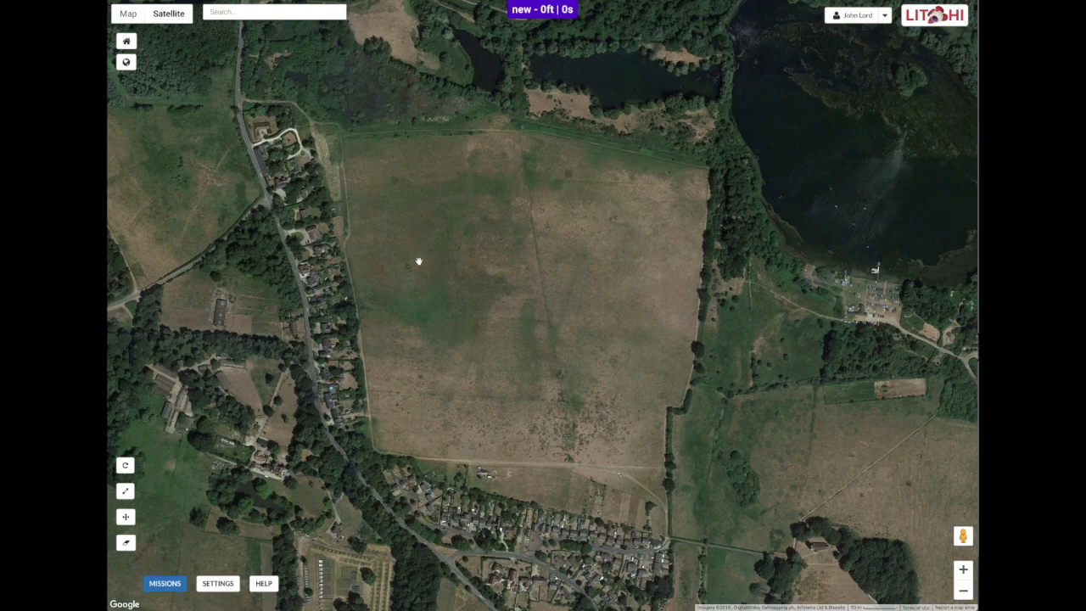
- Place three waypoints at the field's southeast, northeast and northwest corners, with the third level with the second
left_click(649, 477)
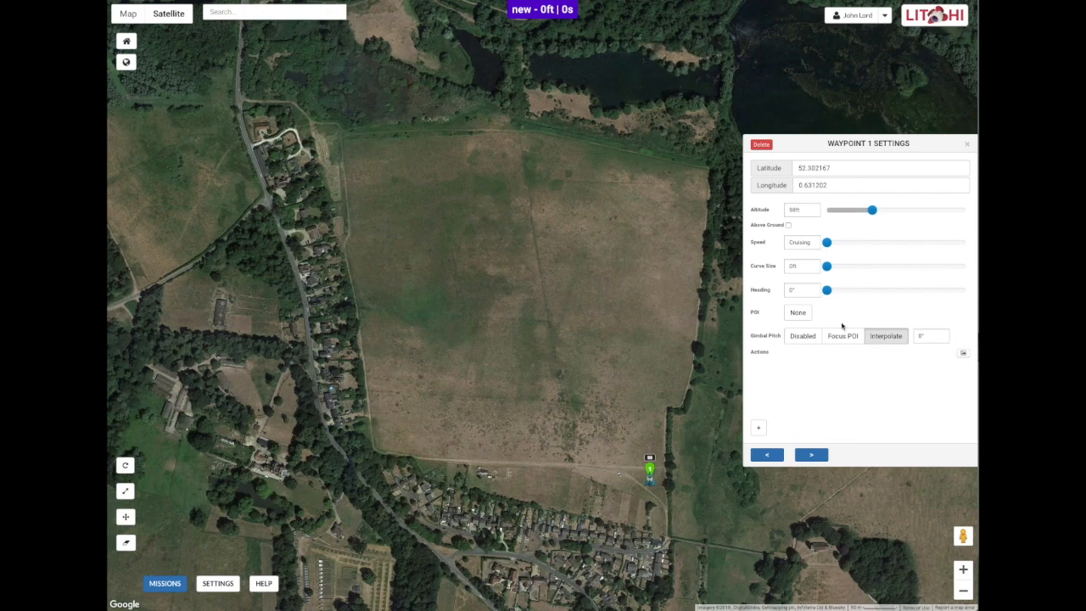
left_click(704, 132)
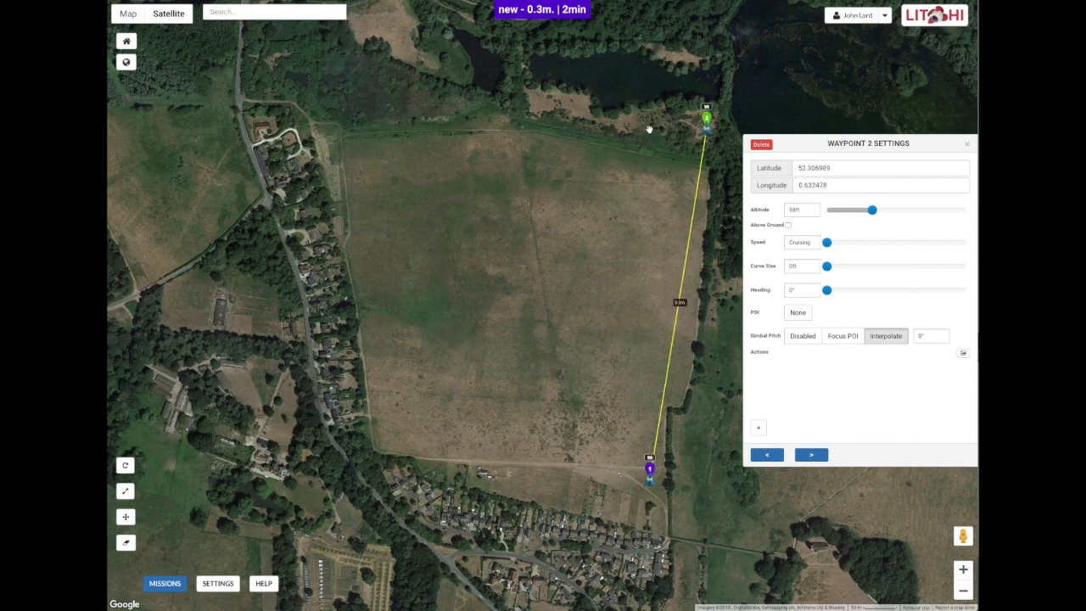
left_click(336, 112)
left_click_drag(336, 103, 336, 113)
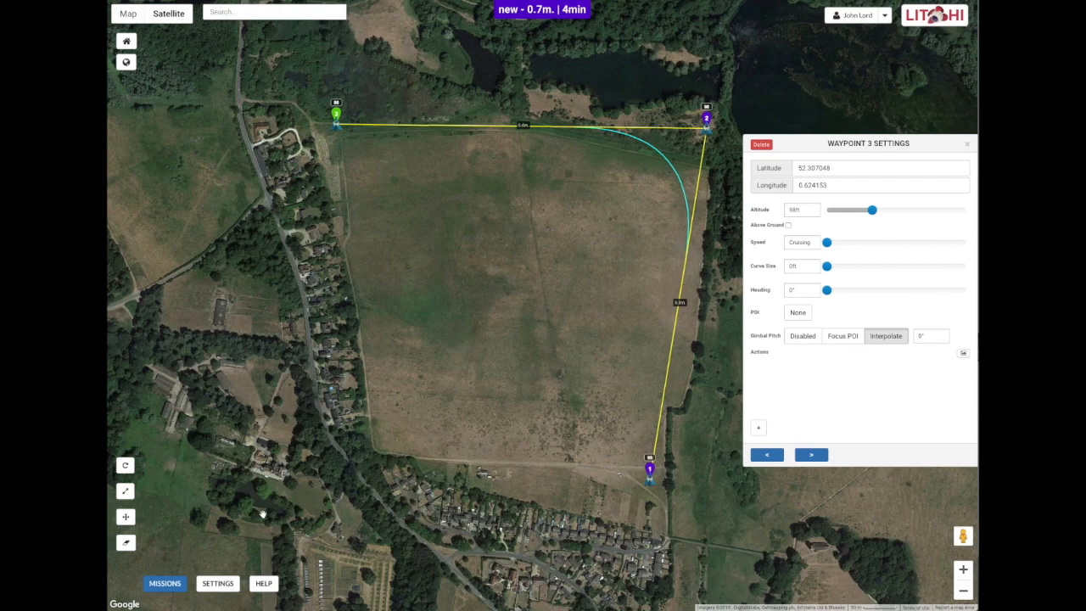
- Change the mission's path mode to Straight Lines
left_click(218, 583)
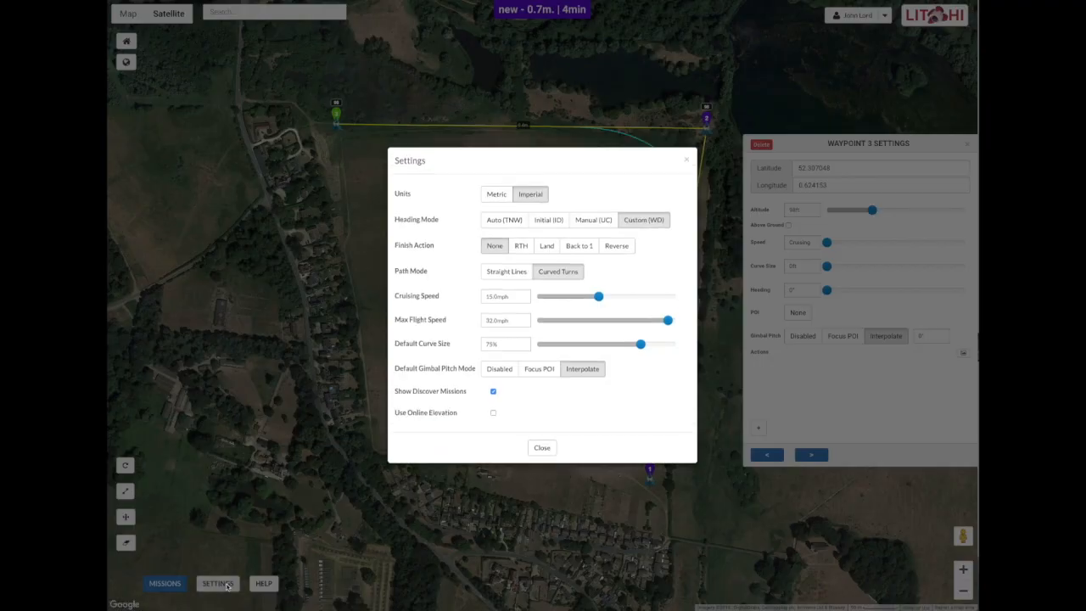
left_click(514, 276)
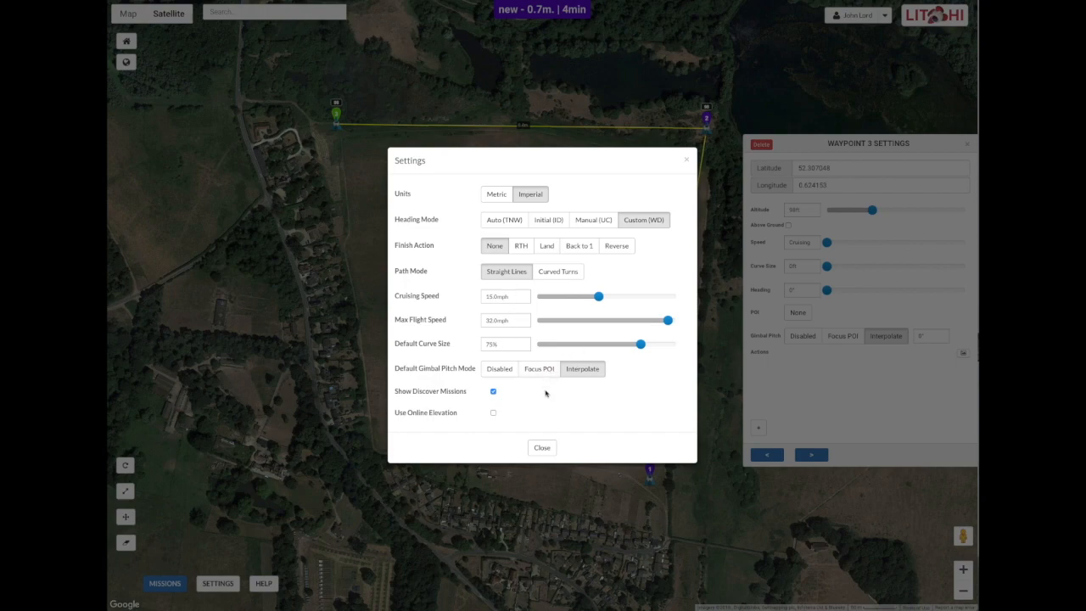
left_click(546, 449)
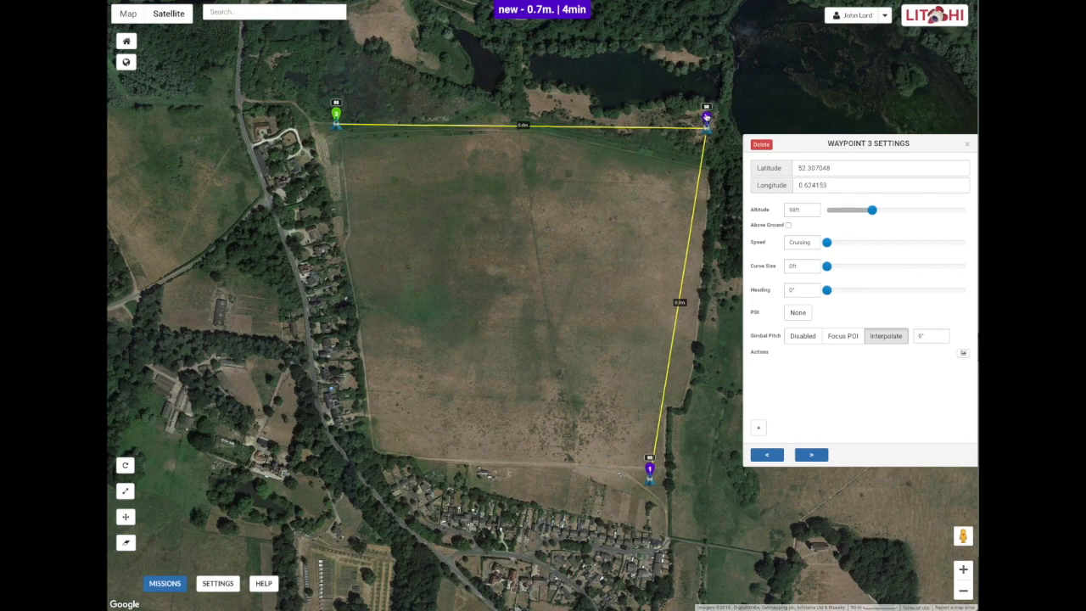
- Insert a midpoint waypoint on the northern leg and three evenly spaced waypoints along its western half
left_click(706, 119)
left_click(791, 145)
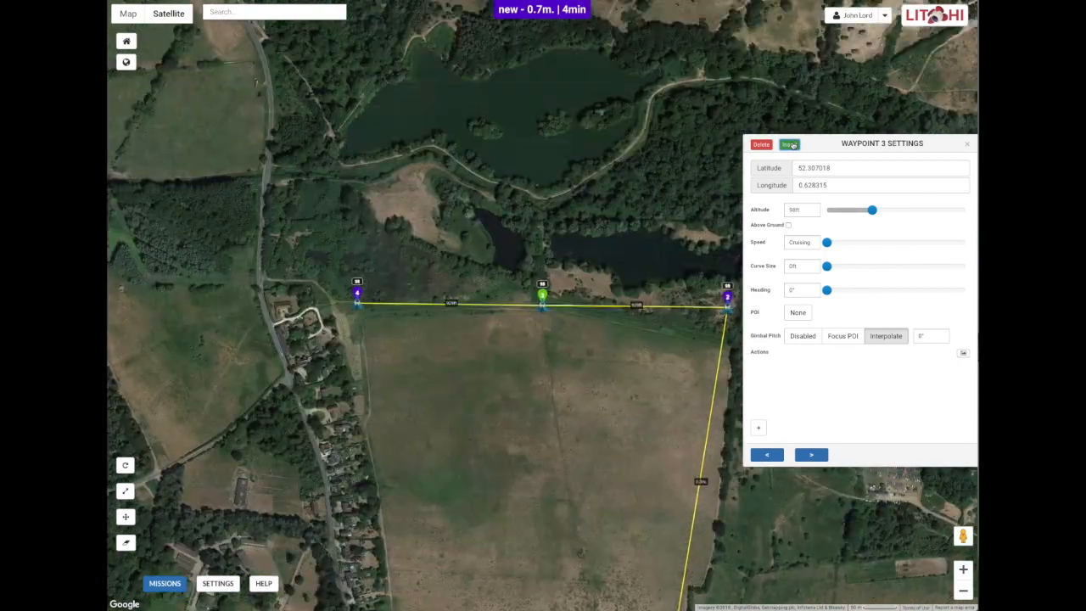
left_click(791, 146)
left_click(791, 145)
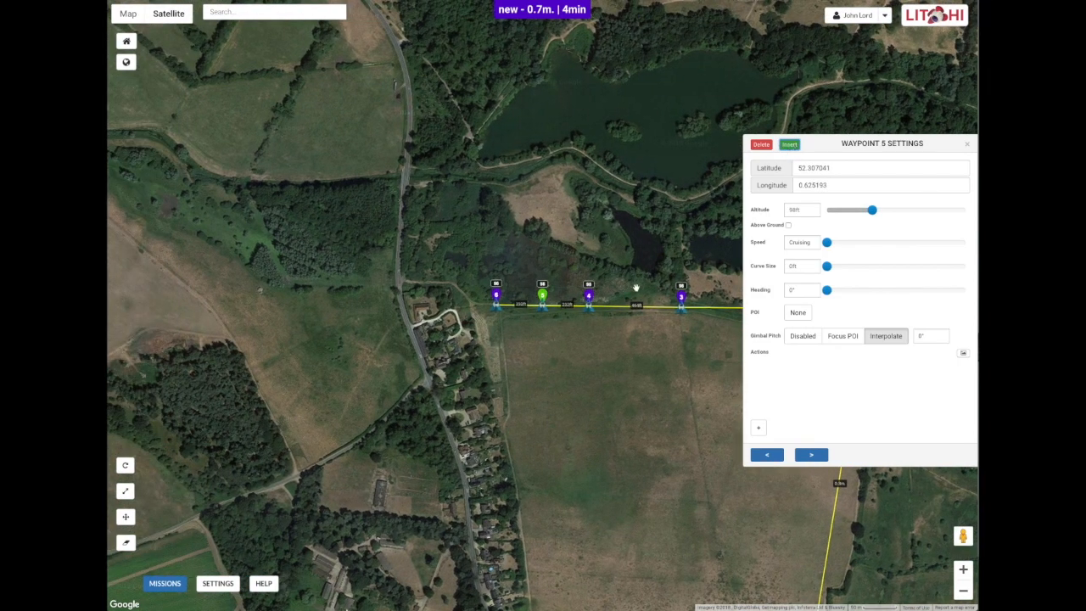
left_click(681, 297)
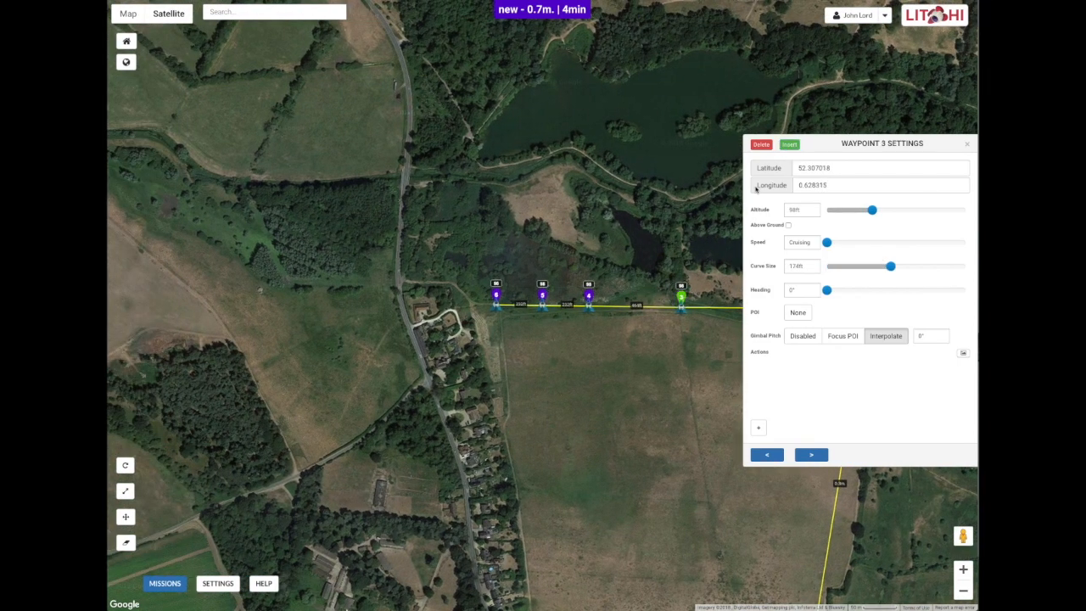
left_click(791, 145)
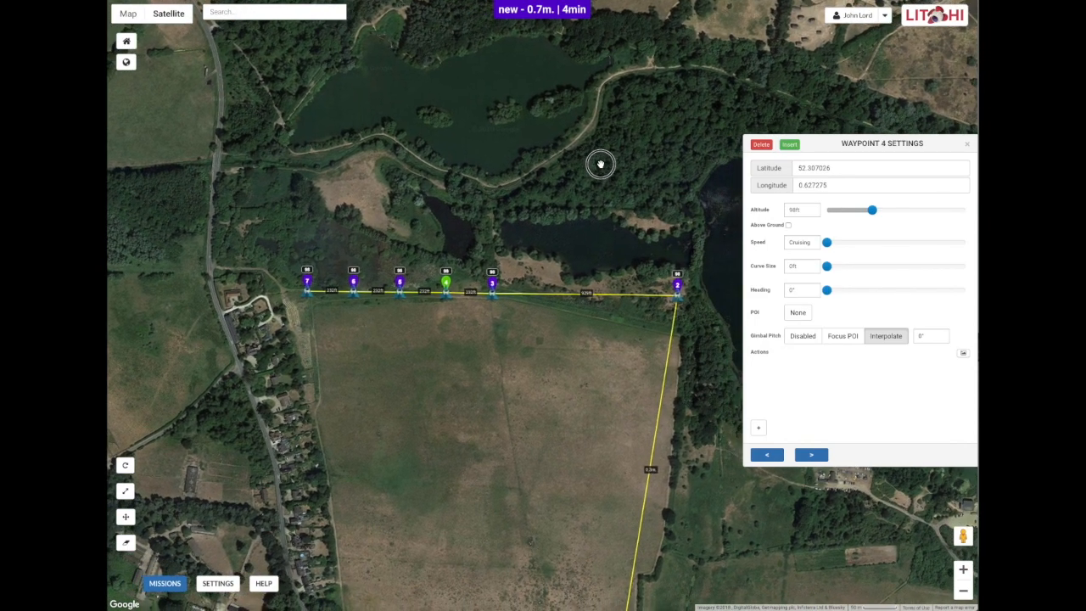
- Insert three evenly spaced waypoints along the eastern half of the northern leg, from waypoint 2 to the midpoint
left_click(677, 284)
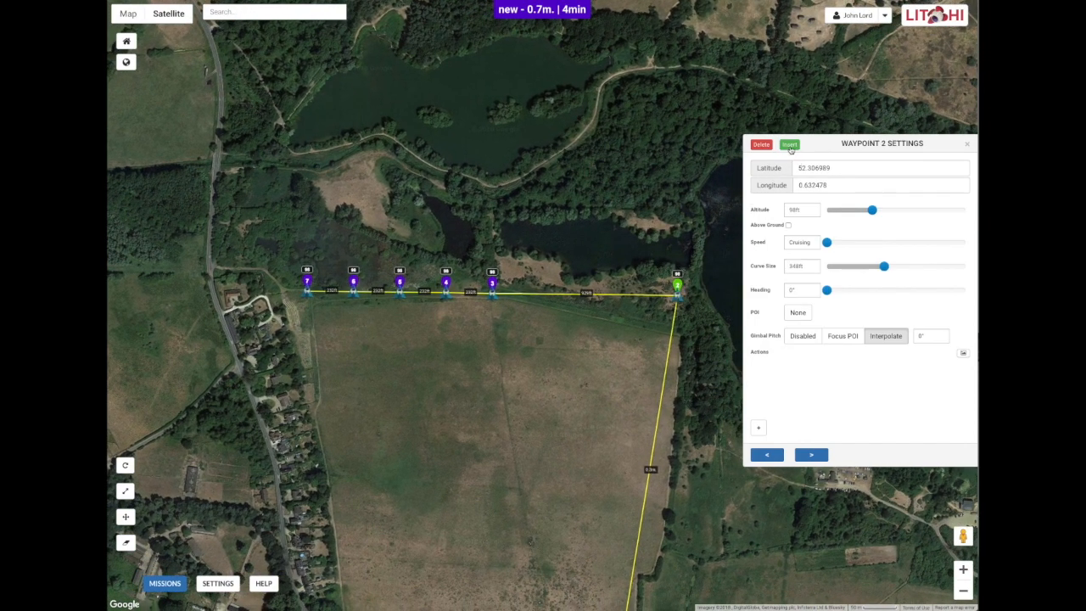
left_click(790, 145)
left_click(791, 145)
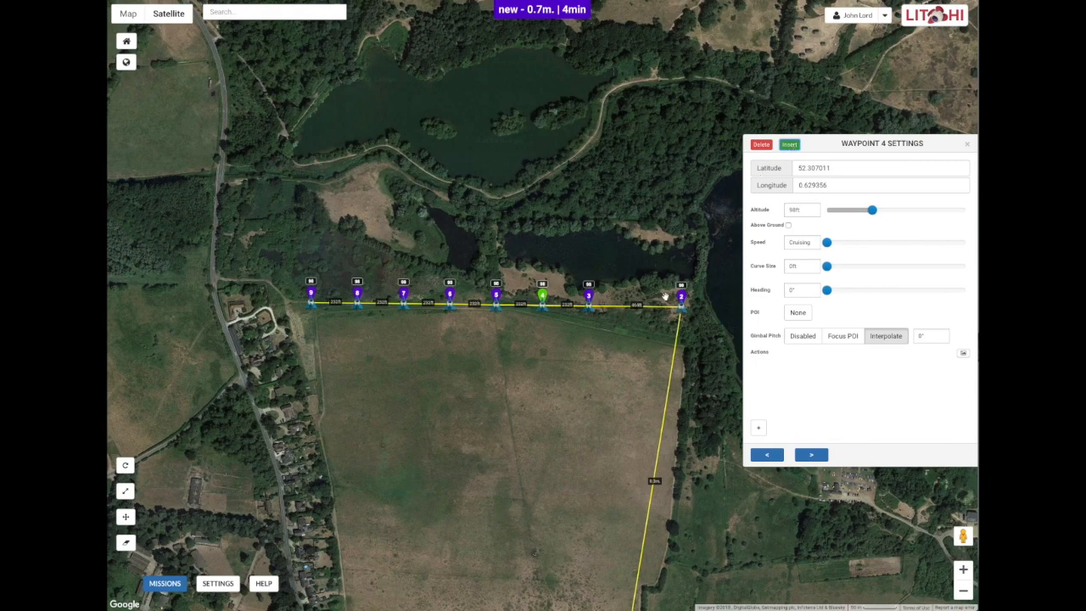
left_click(681, 297)
left_click(790, 145)
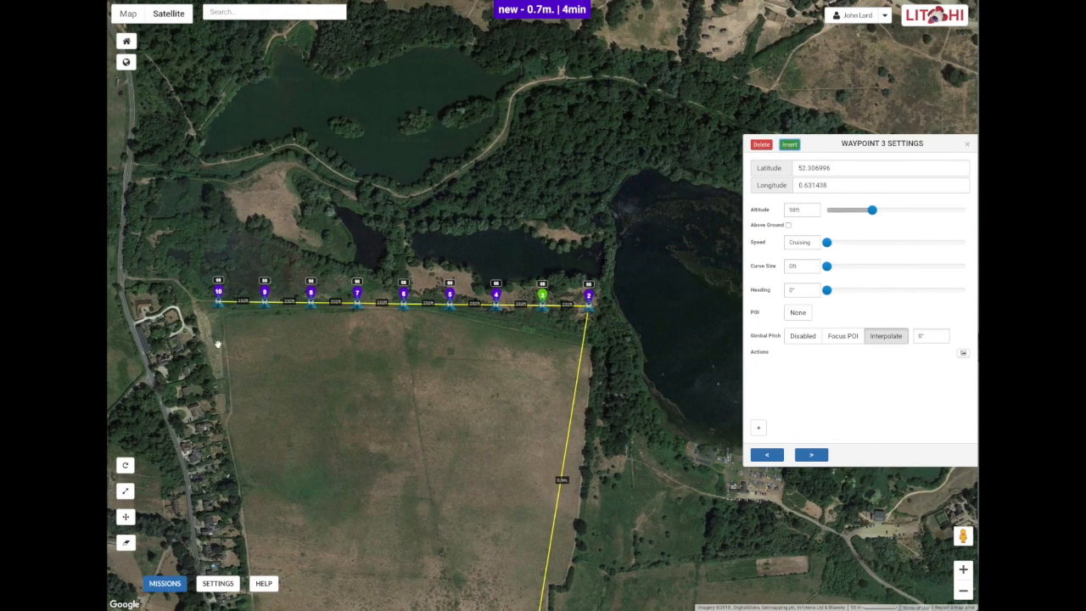
- Add waypoints 11 and 12 as the west and east ends of a second row just south of the first
left_click(218, 343)
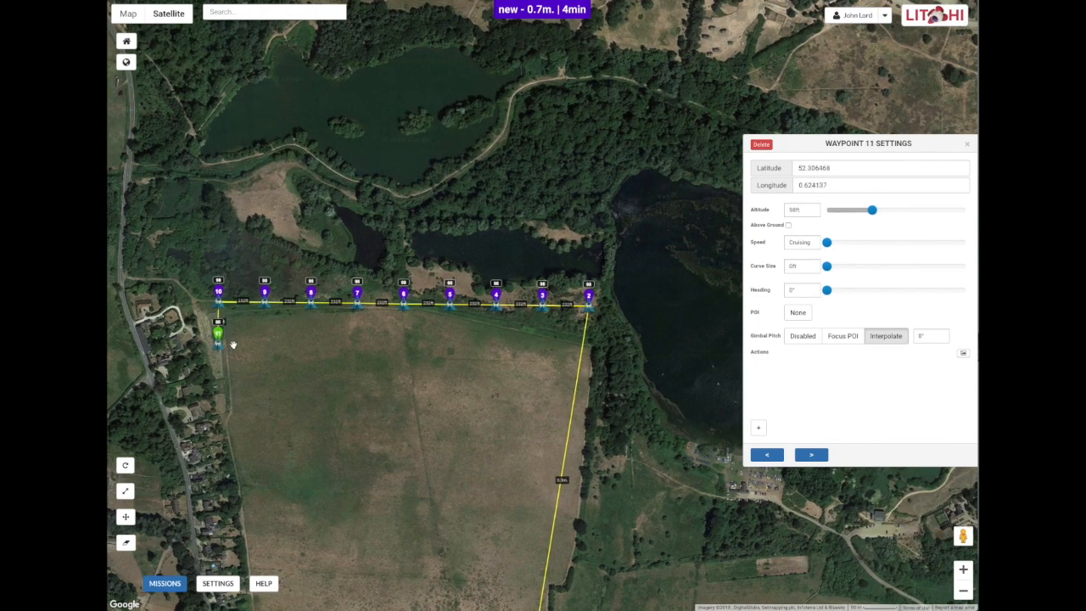
left_click(589, 352)
left_click_drag(589, 336, 587, 329)
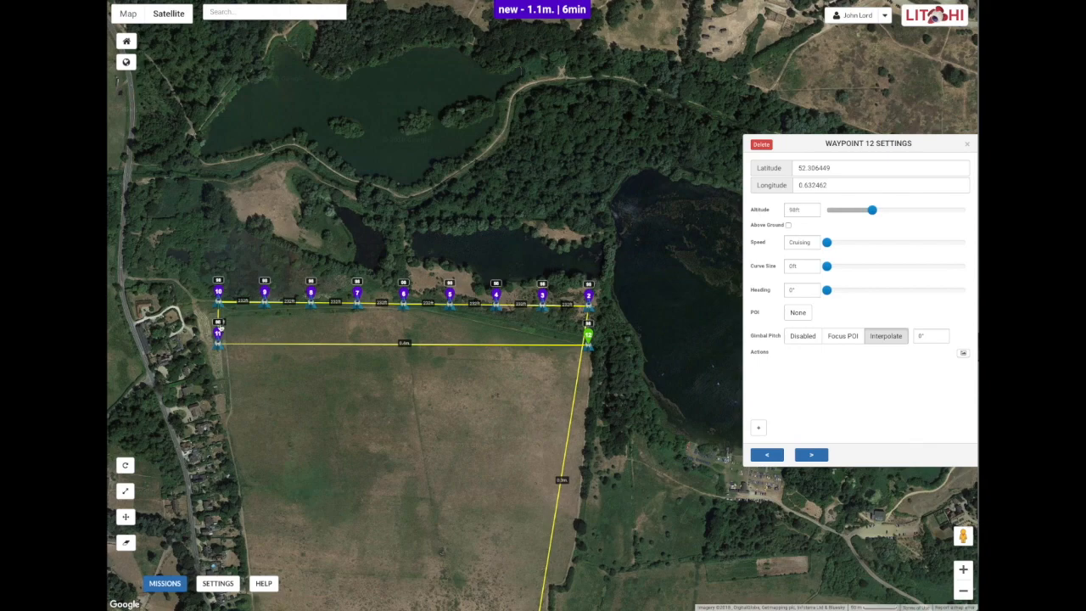
- Insert a midpoint waypoint on the second row and three evenly spaced waypoints along its eastern half
left_click(218, 334)
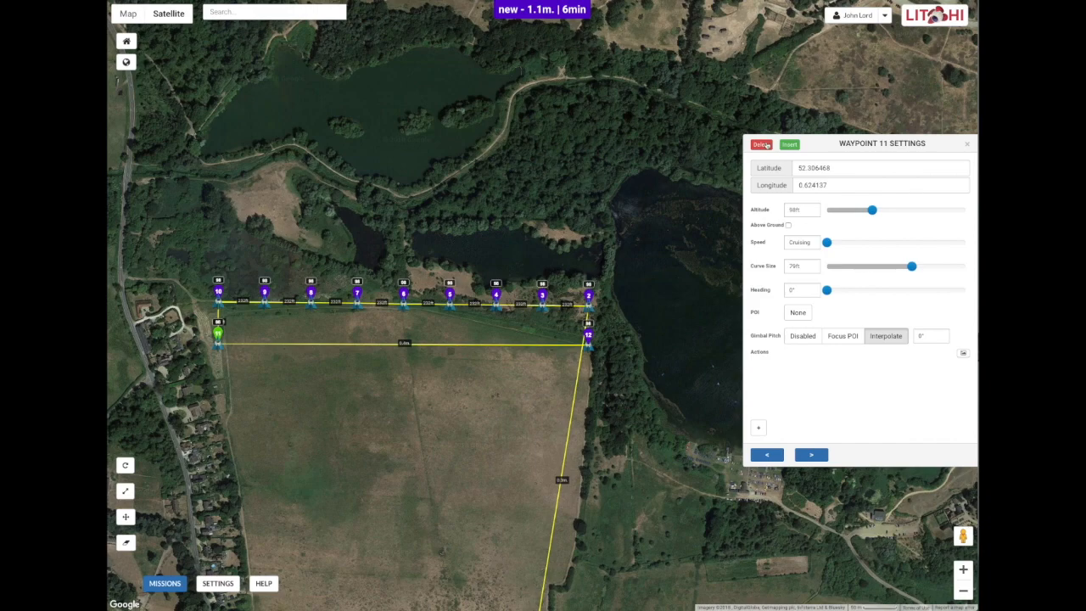
left_click(787, 146)
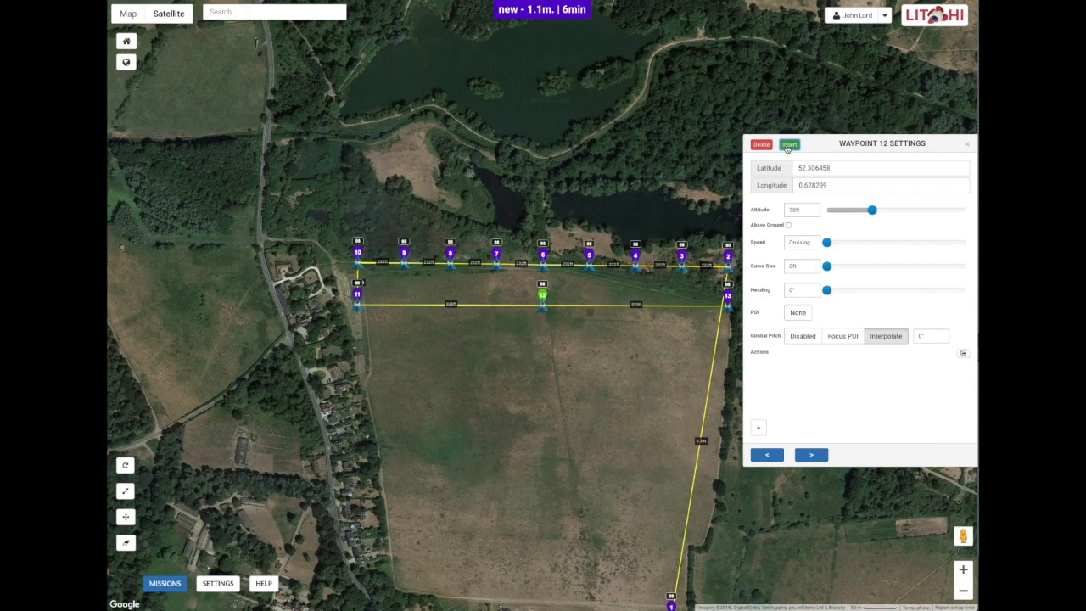
left_click(787, 146)
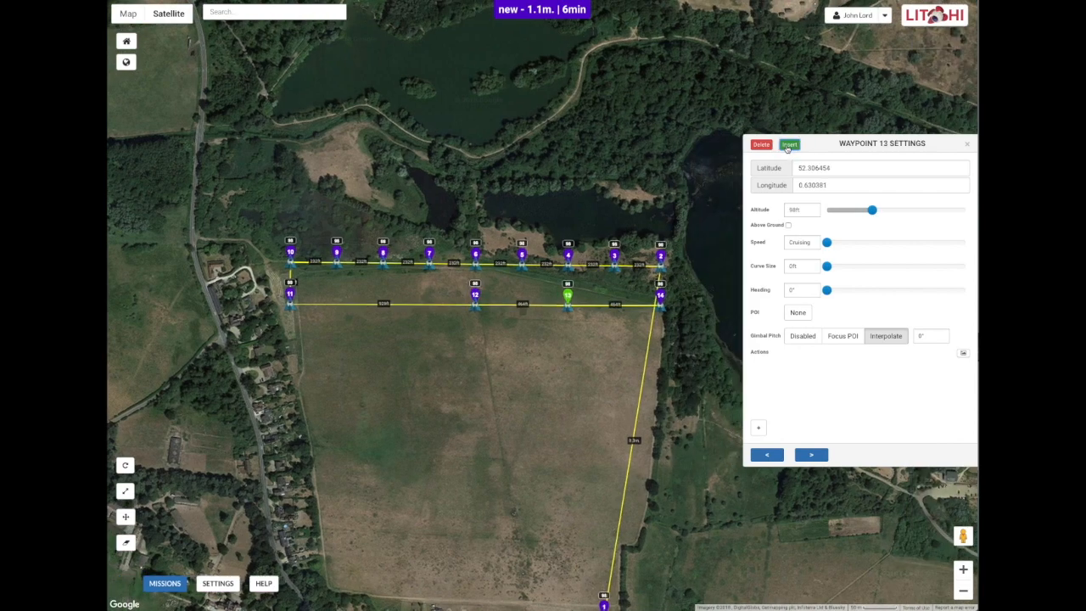
left_click(788, 146)
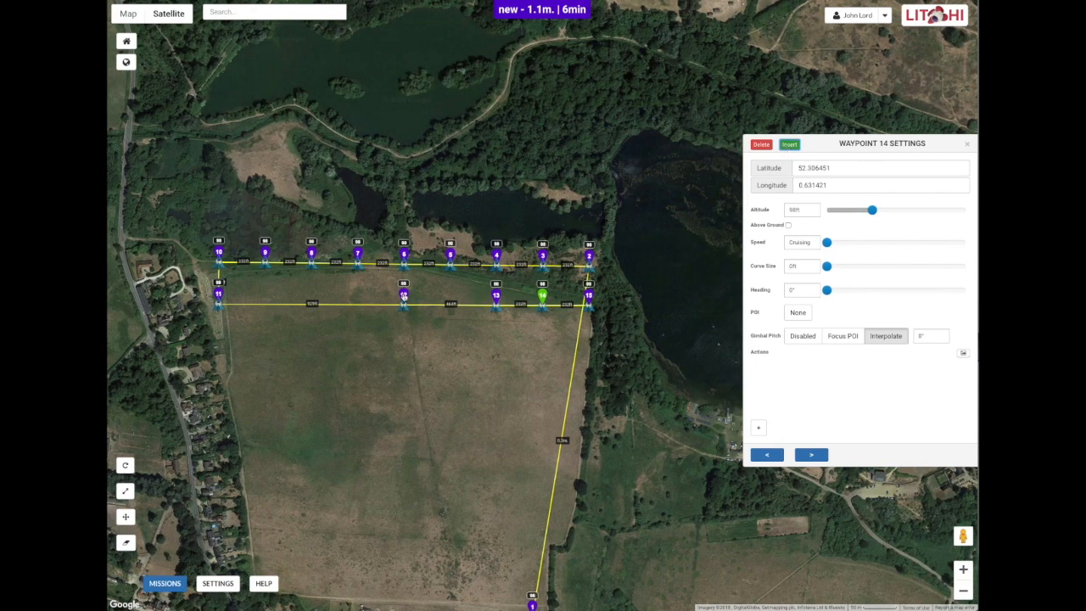
left_click(404, 295)
left_click(789, 146)
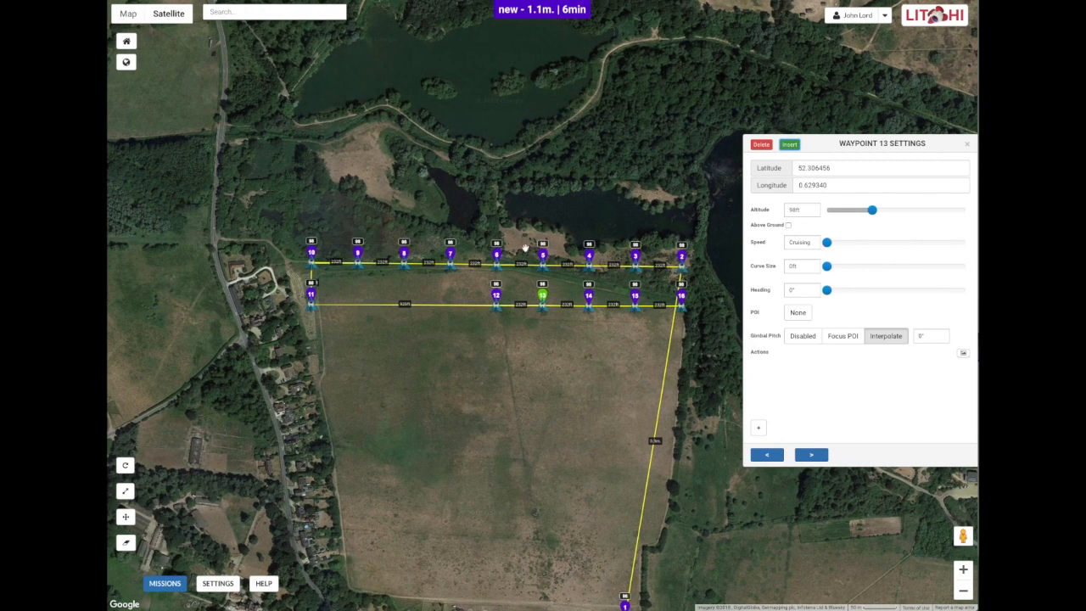
- Insert three evenly spaced waypoints along the western half of the second row, starting from waypoint 11
left_click(310, 295)
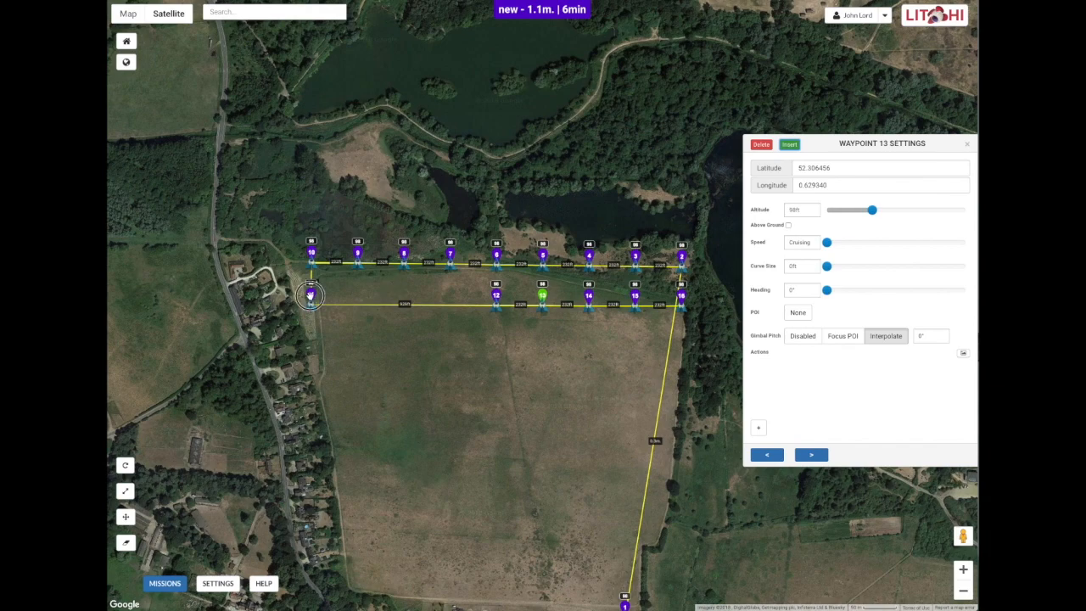
left_click(790, 146)
left_click(788, 146)
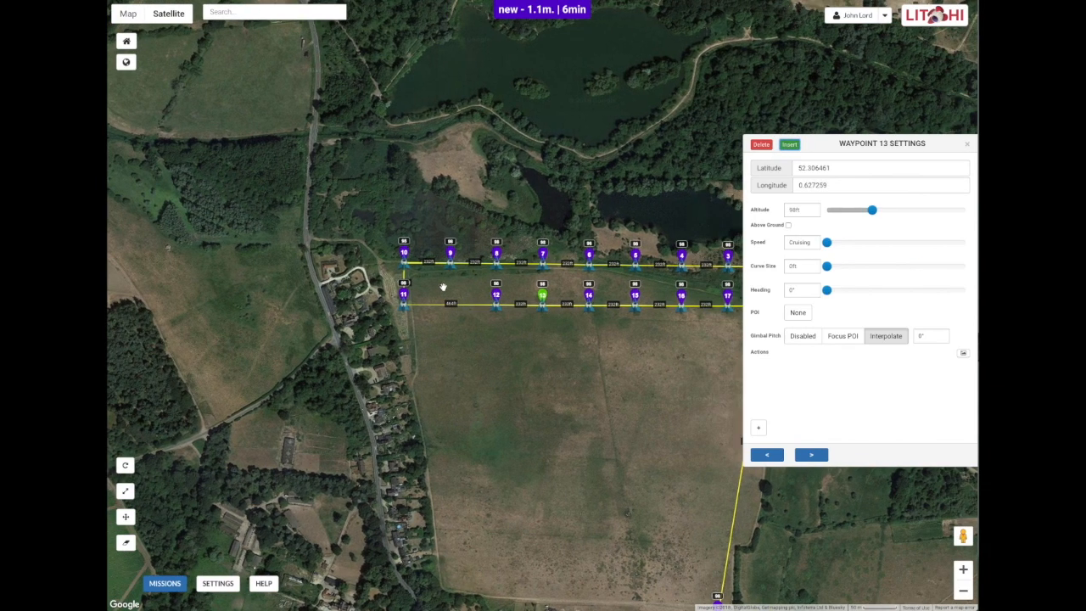
left_click(404, 296)
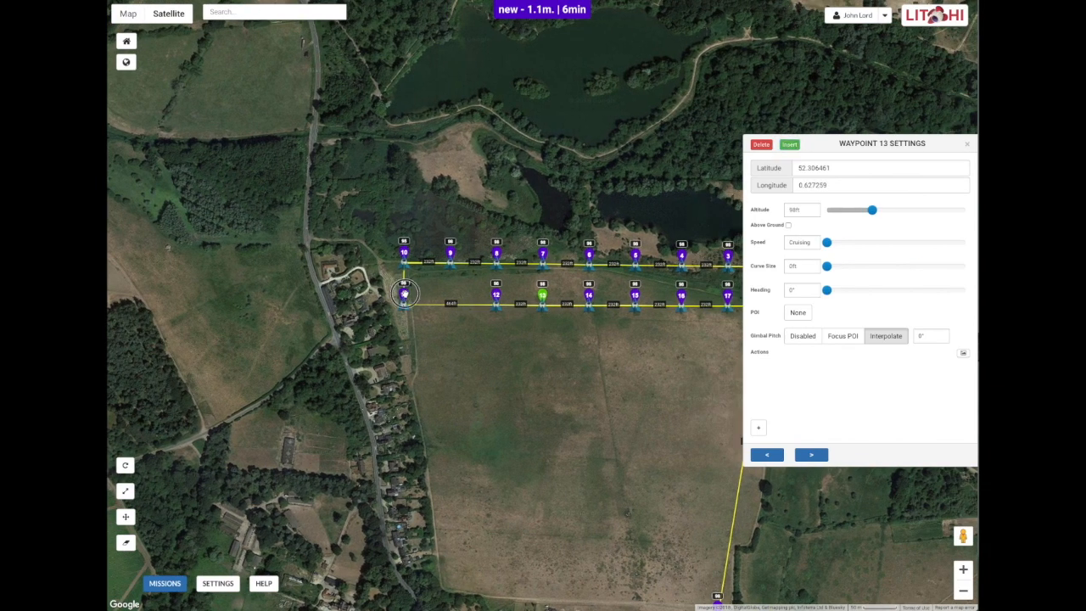
left_click(789, 144)
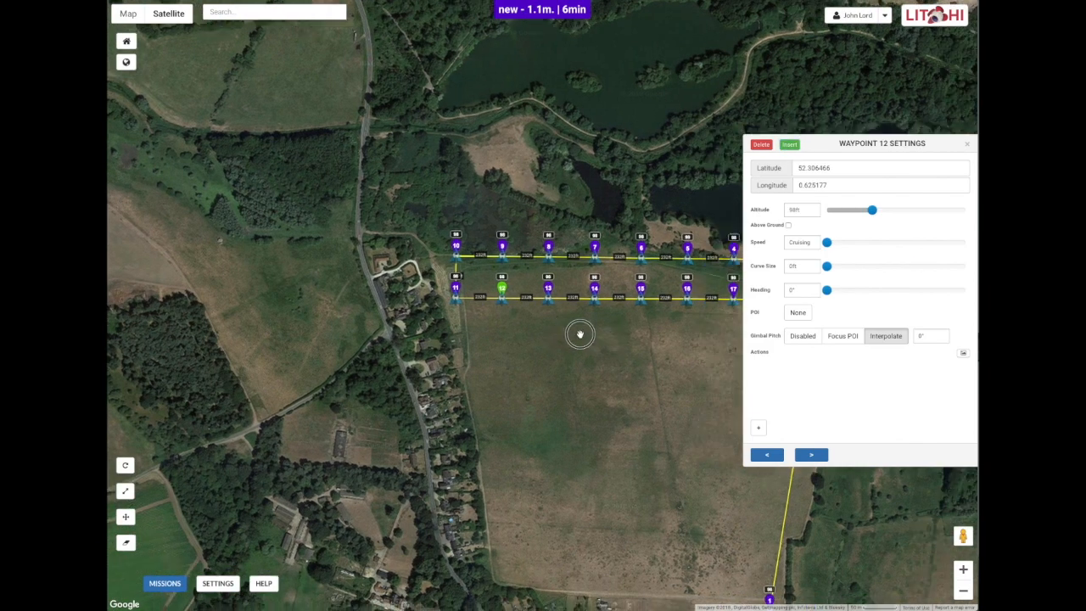
- Add a return waypoint near the field's southeast corner, just northwest of waypoint 1
left_click_drag(581, 333, 434, 284)
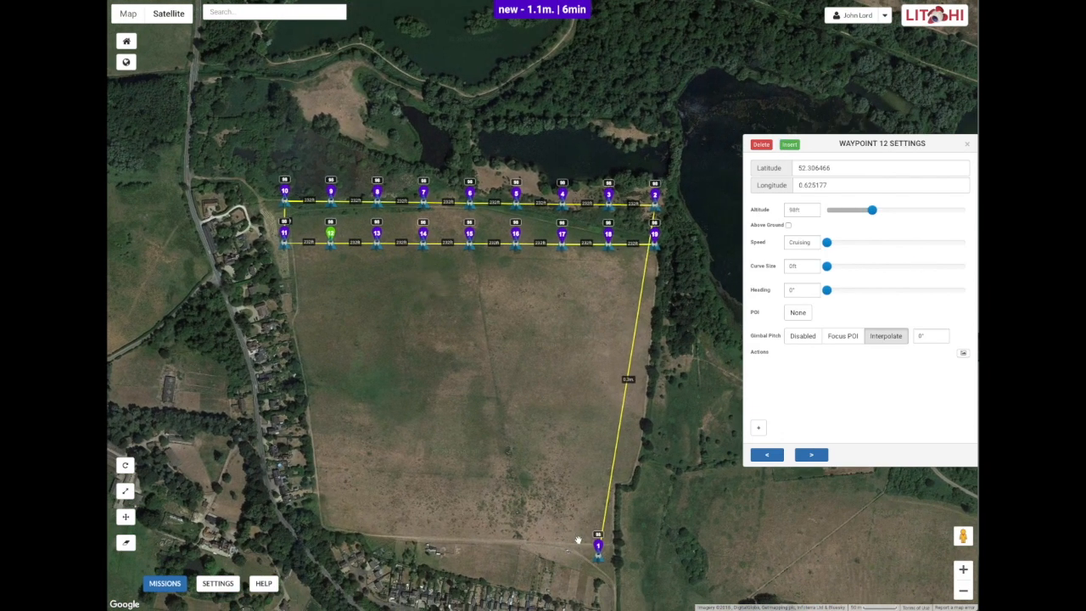
left_click(577, 539)
left_click_drag(577, 540, 577, 543)
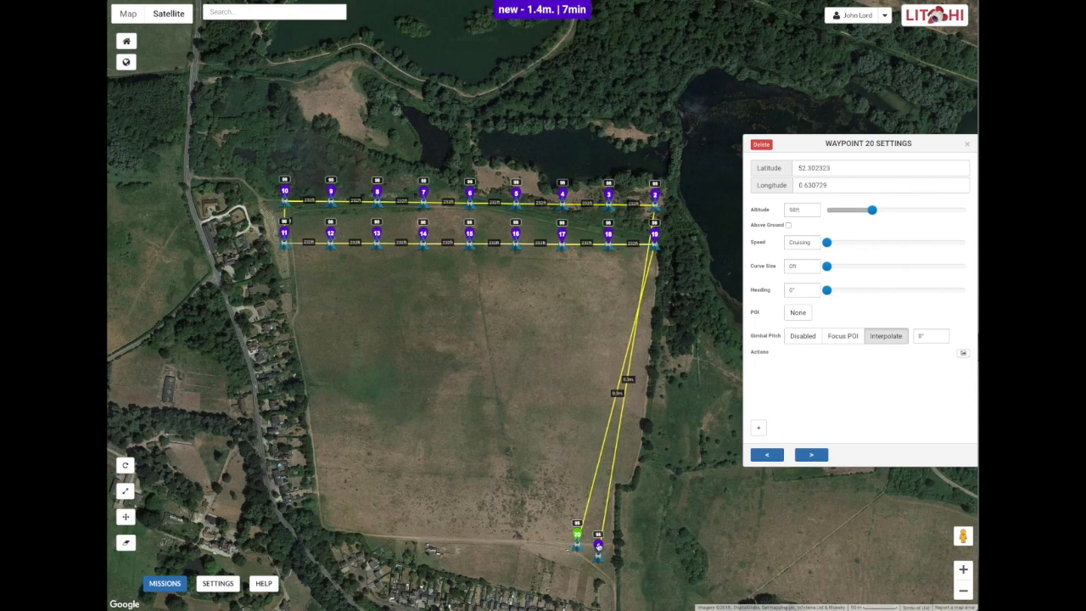
- Batch-select all waypoints and set their altitude to 350 ft and their interpolated gimbal pitch to -90°
left_click(598, 544, "ctrl")
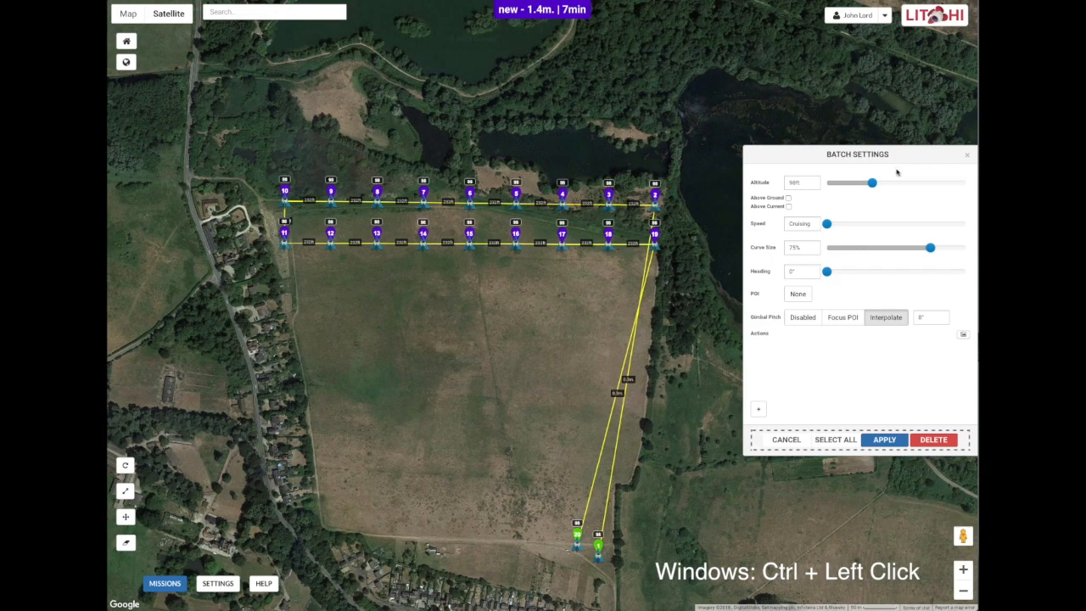
left_click(832, 440)
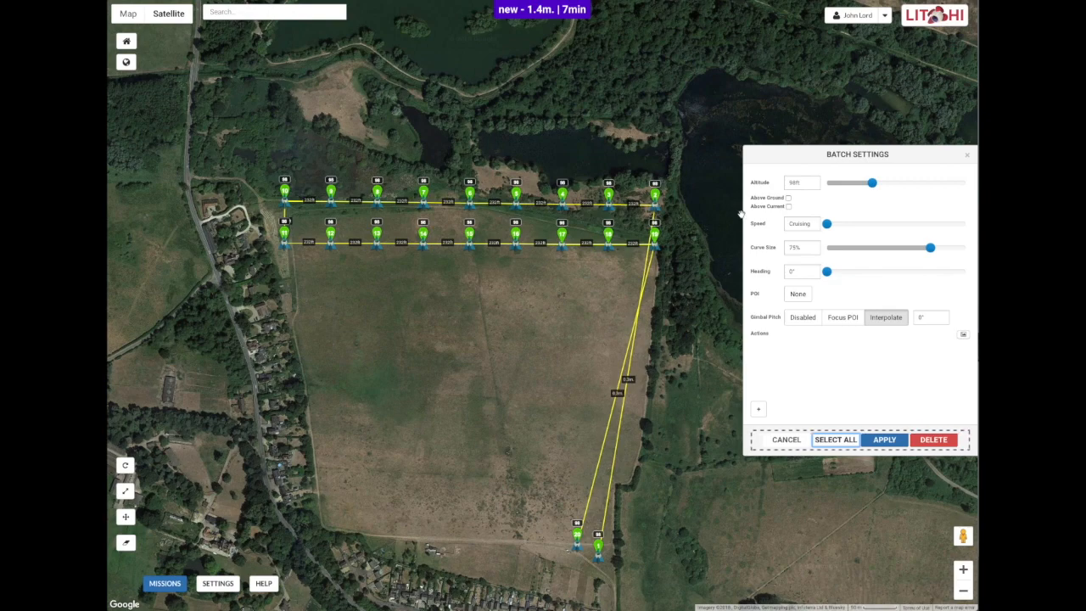
left_click_drag(816, 183, 786, 184)
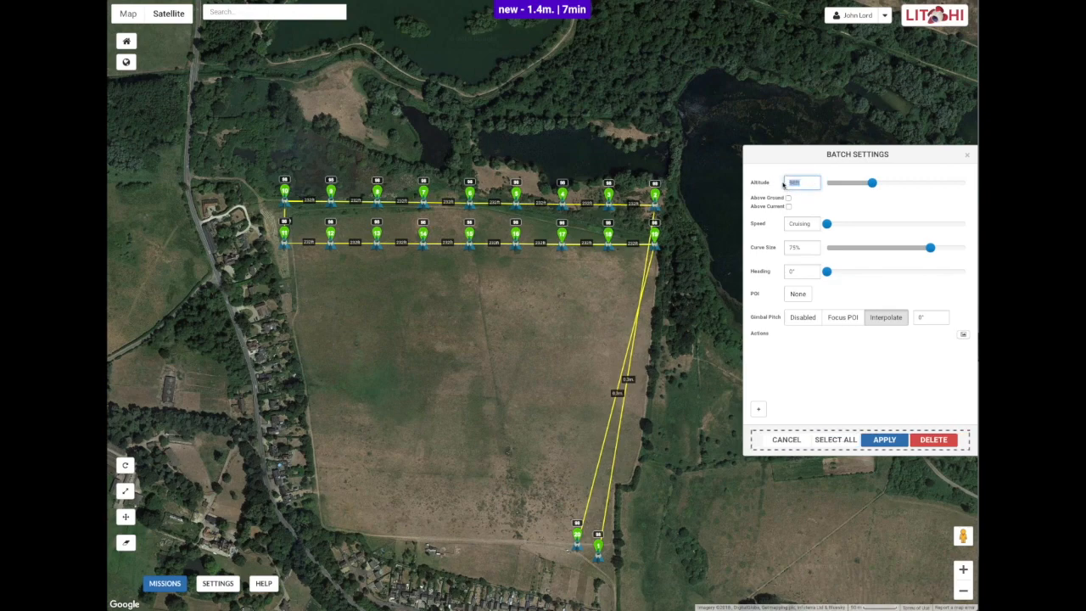
type("350")
key("Return")
left_click(937, 317)
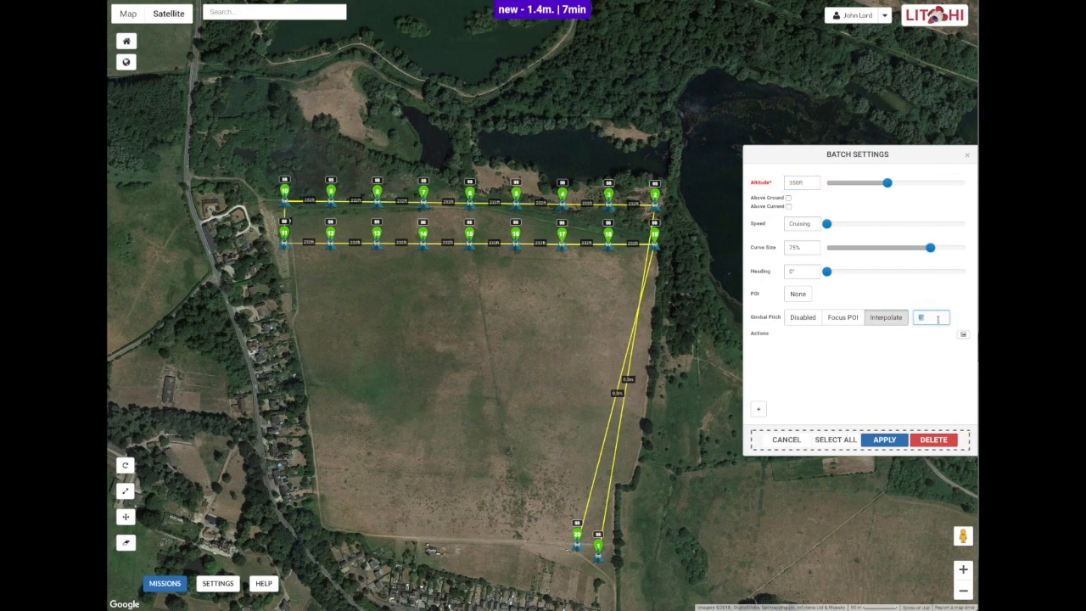
type("-9")
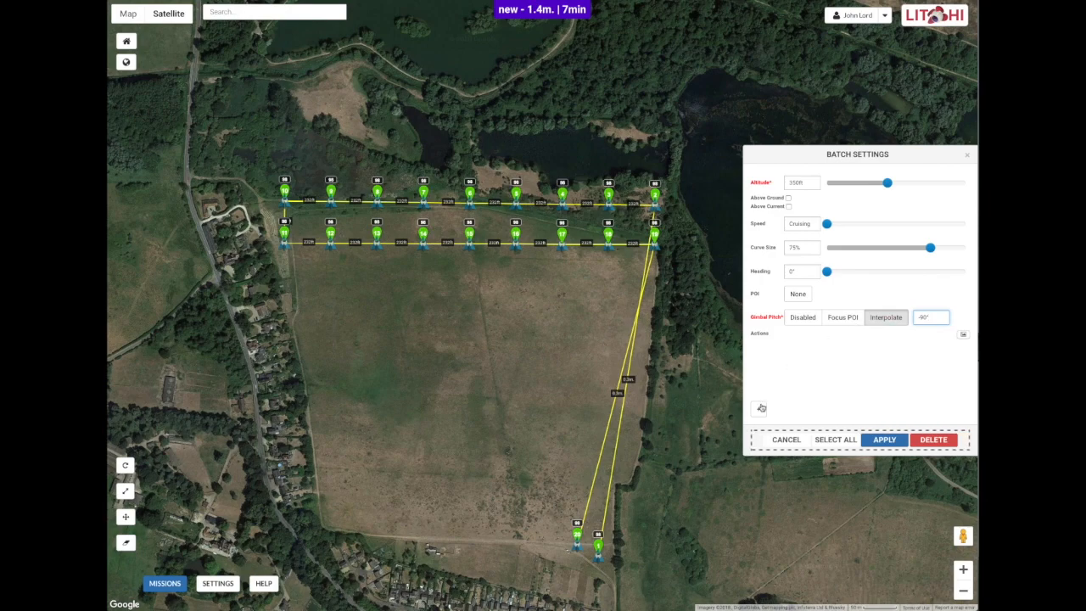
- Add a Take Photo action to all selected waypoints and apply the batch settings
left_click(760, 410)
left_click(838, 349)
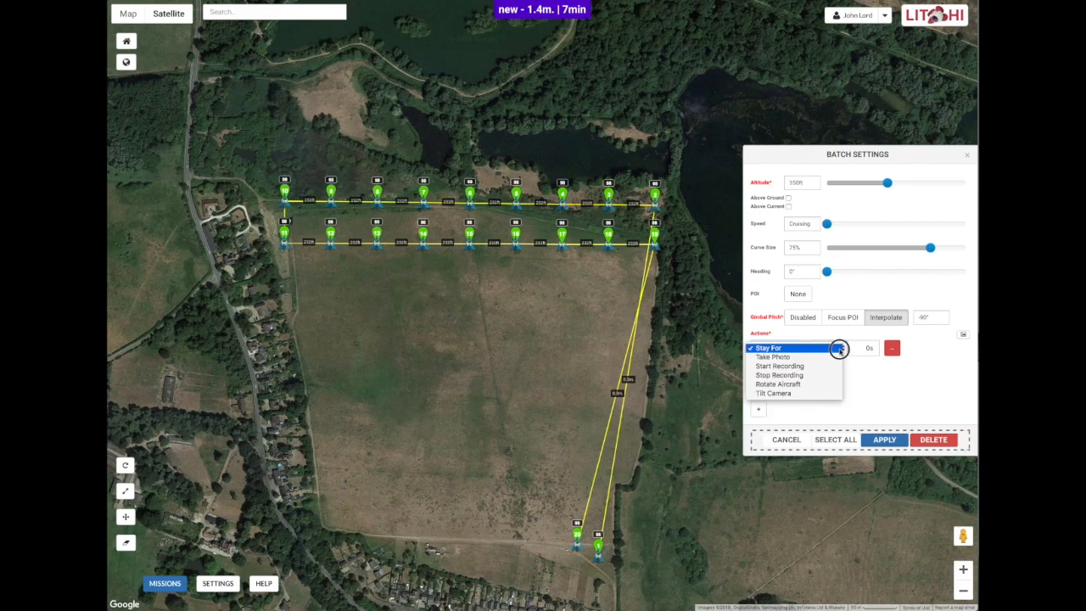
left_click(806, 358)
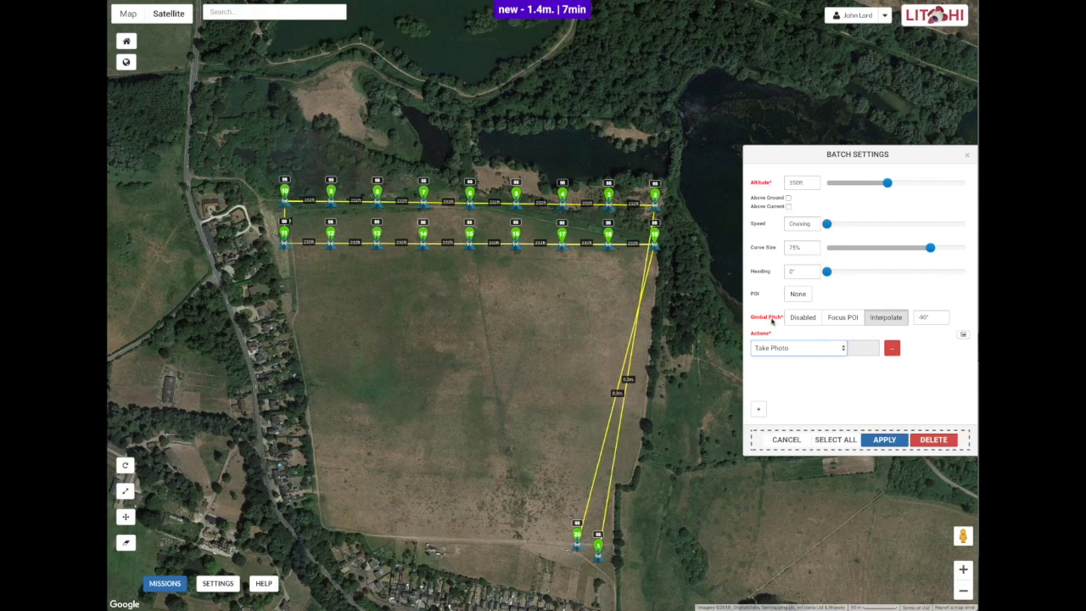
left_click(885, 440)
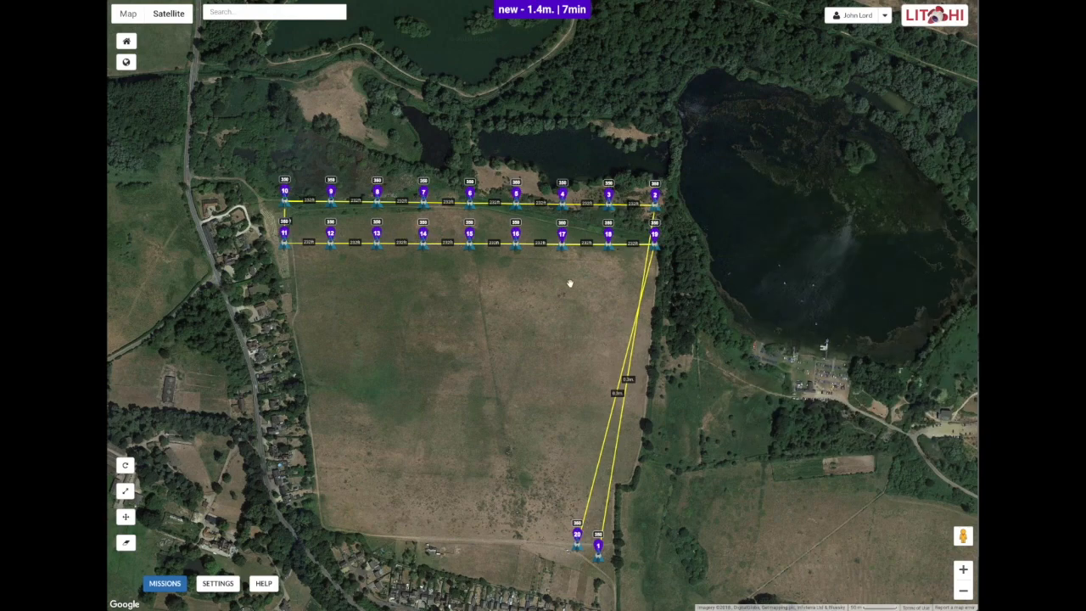
- Review the altitude, curve size, gimbal pitch and action settings of each waypoint from 1 through 20
left_click(598, 546)
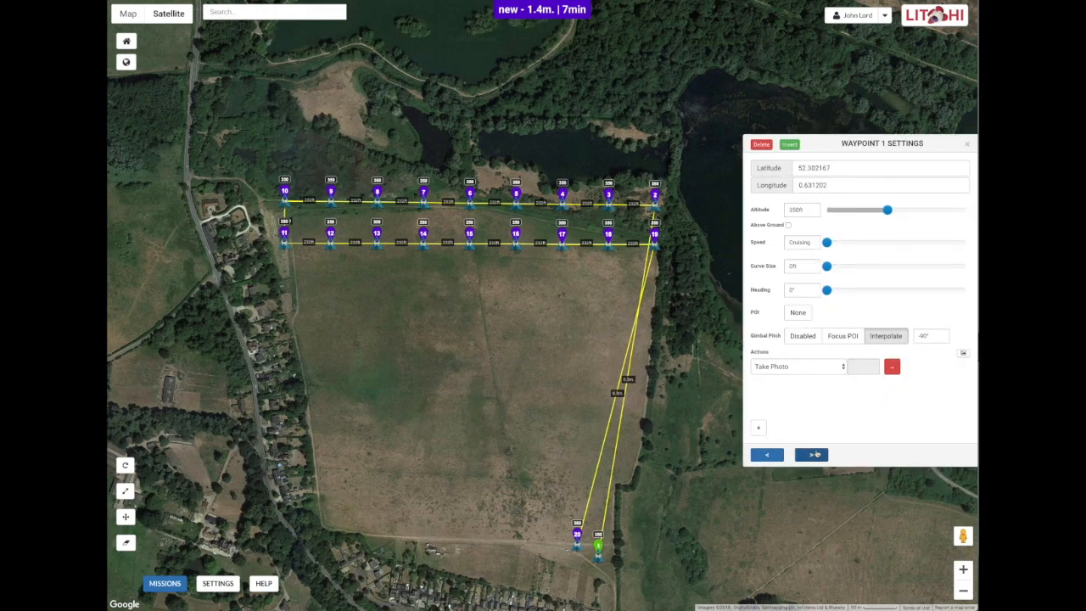
left_click(813, 456)
left_click(813, 456)
left_click(813, 455)
left_click(813, 455)
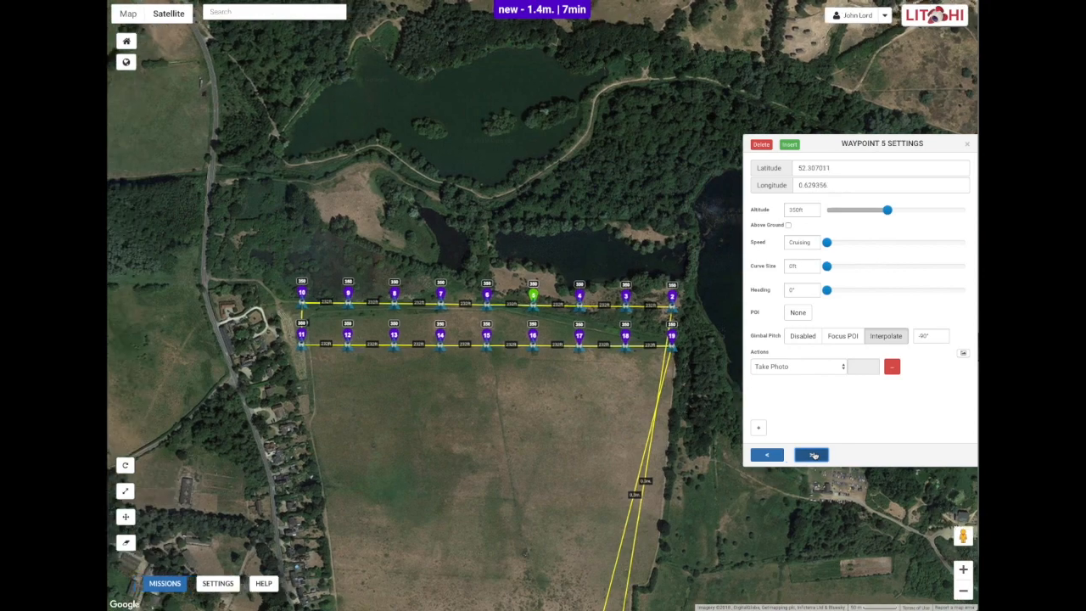
left_click(813, 455)
left_click(813, 456)
left_click(813, 455)
left_click(813, 455)
left_click(813, 455)
left_click(813, 456)
left_click(813, 455)
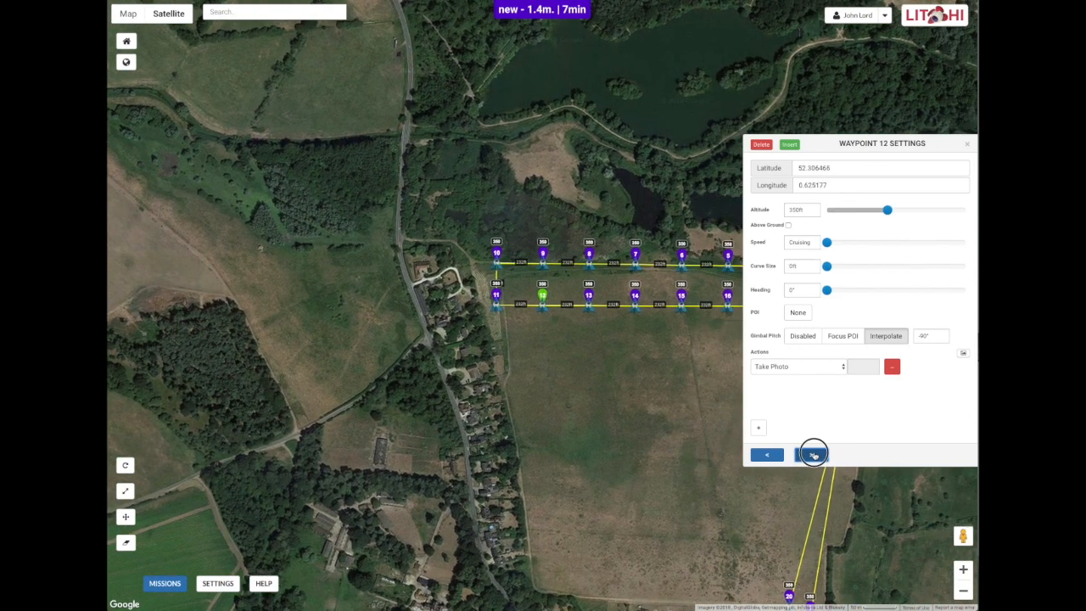
left_click(813, 456)
left_click(813, 456)
left_click(813, 456)
left_click(813, 455)
left_click(813, 455)
left_click(813, 456)
left_click(813, 456)
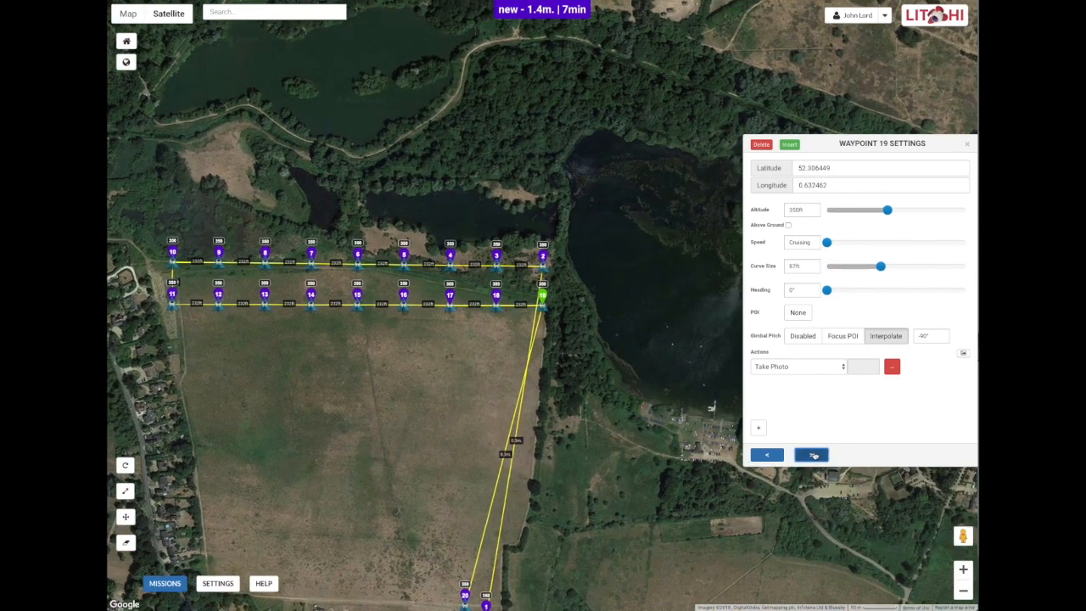
left_click(812, 456)
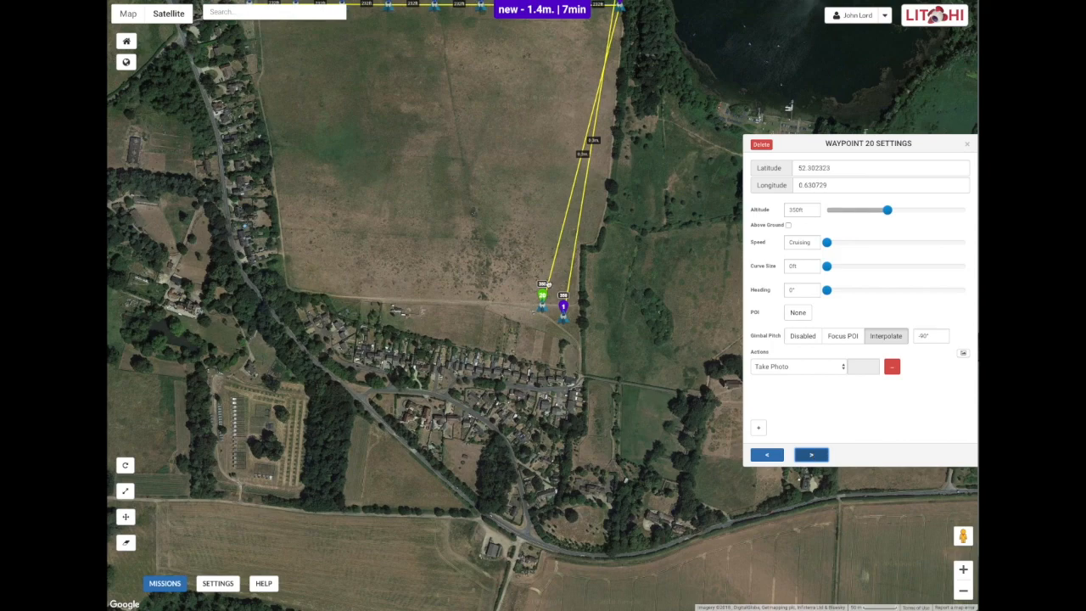
- Set the altitude of the start waypoint 1 and the return waypoint 20 to 125 ft each
left_click(564, 306)
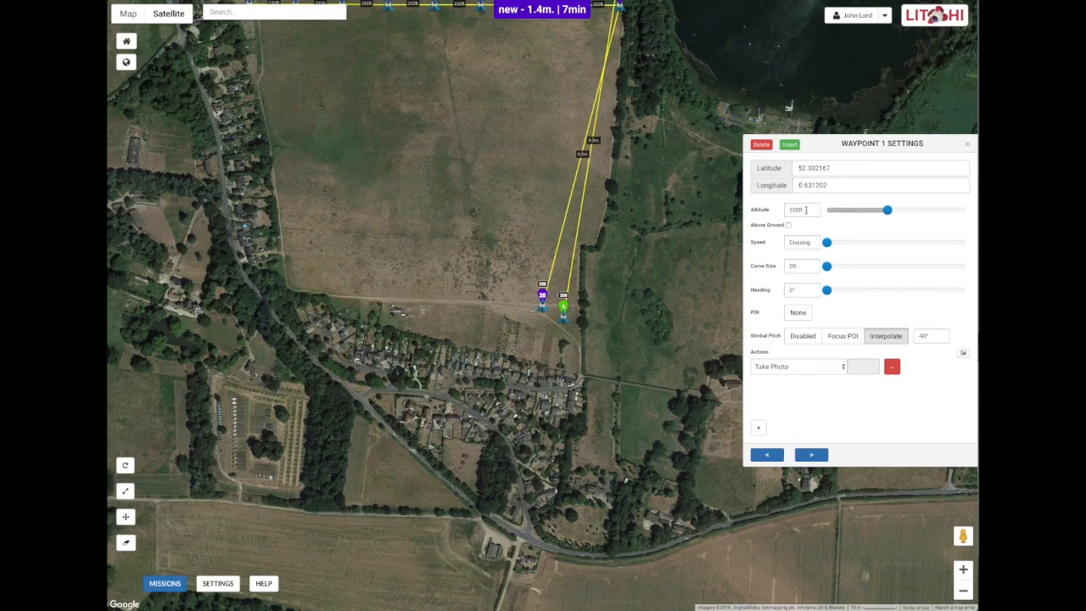
double_click(788, 209)
type("125")
left_click(541, 293)
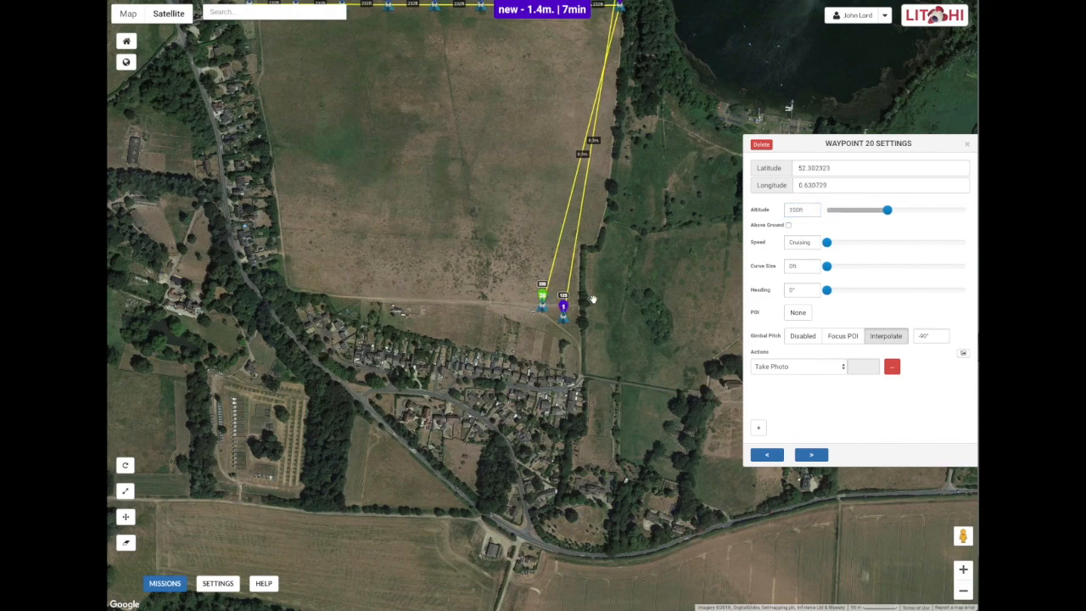
double_click(788, 209)
type("125")
- Insert a waypoint after waypoint 1 and move it to just southwest of the second row's east end
left_click_drag(551, 126, 514, 327)
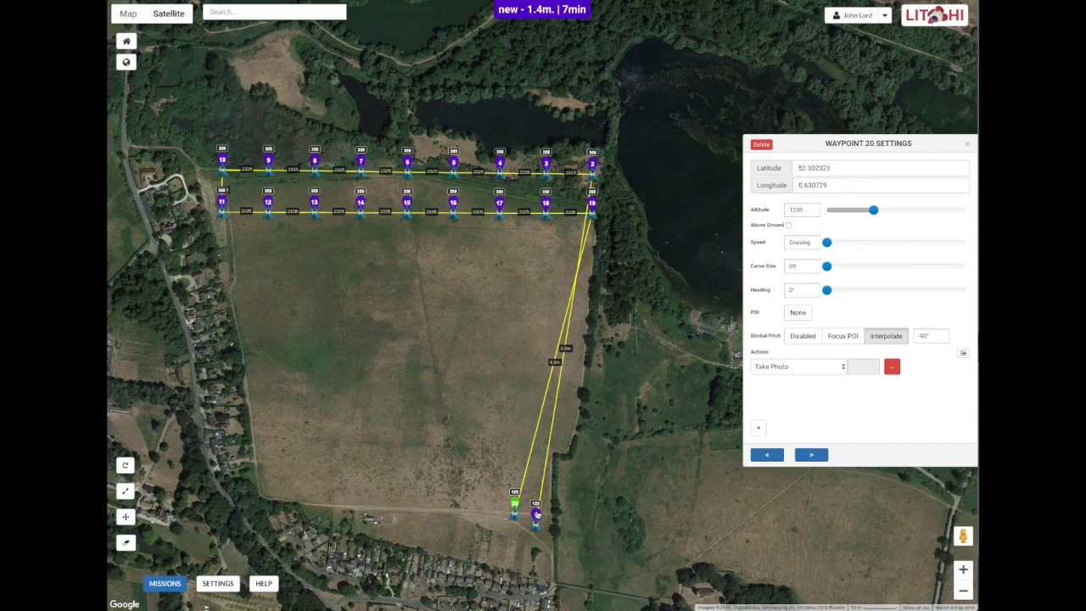
left_click(536, 514)
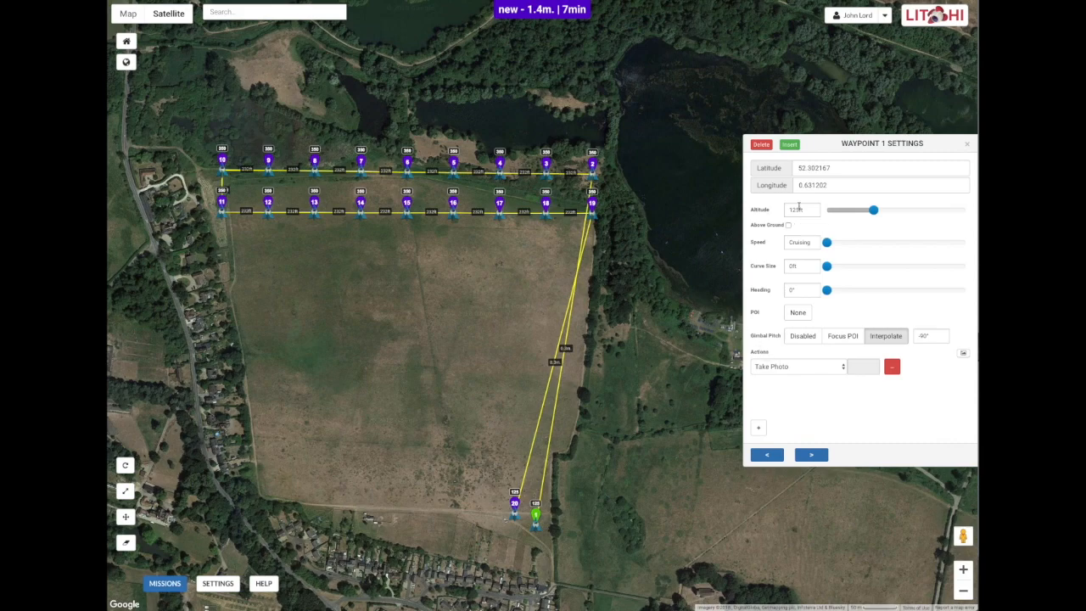
left_click(789, 145)
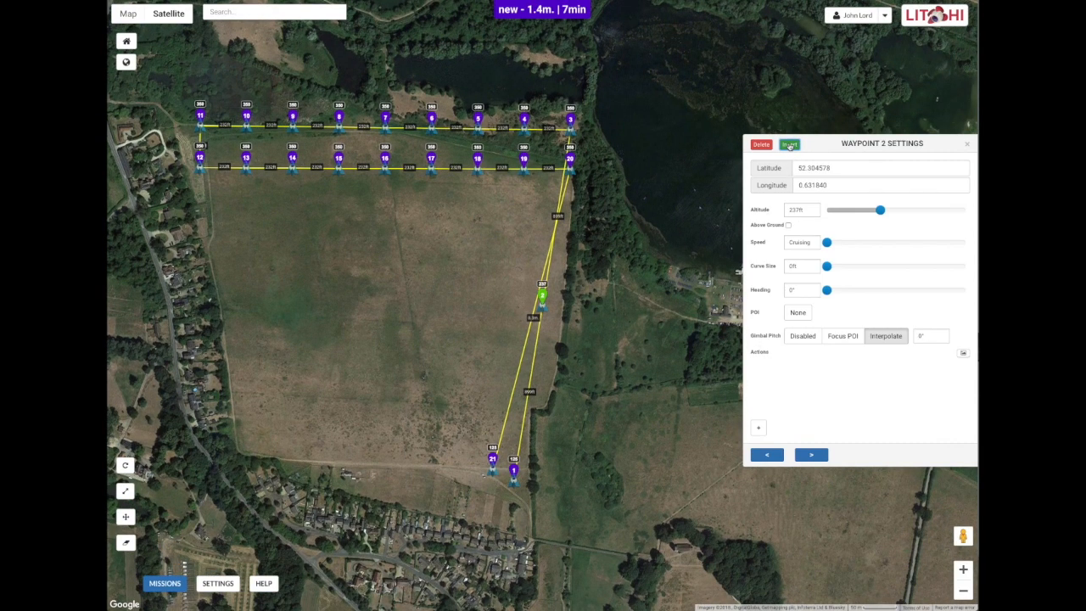
left_click(543, 293)
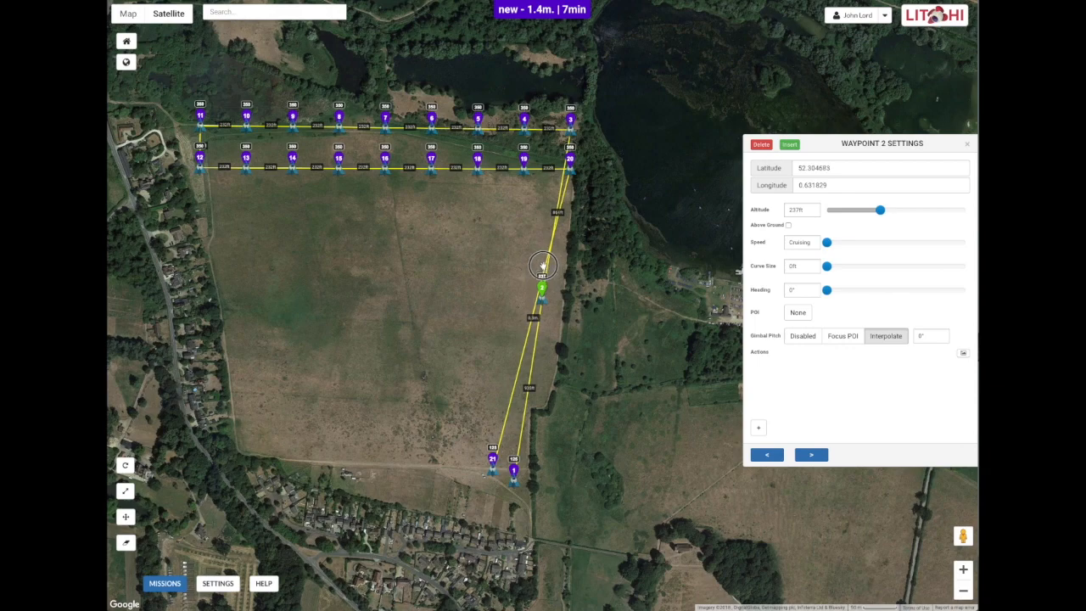
left_click_drag(543, 292, 553, 169)
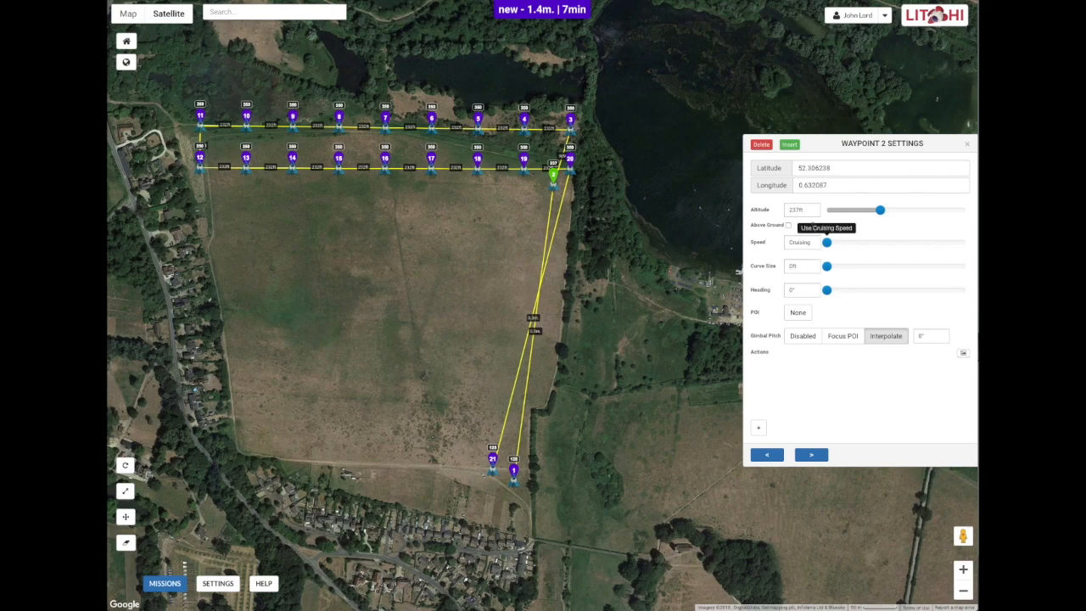
- Set the new waypoint 2's altitude to 350 ft and its gimbal pitch to -90°
double_click(785, 210)
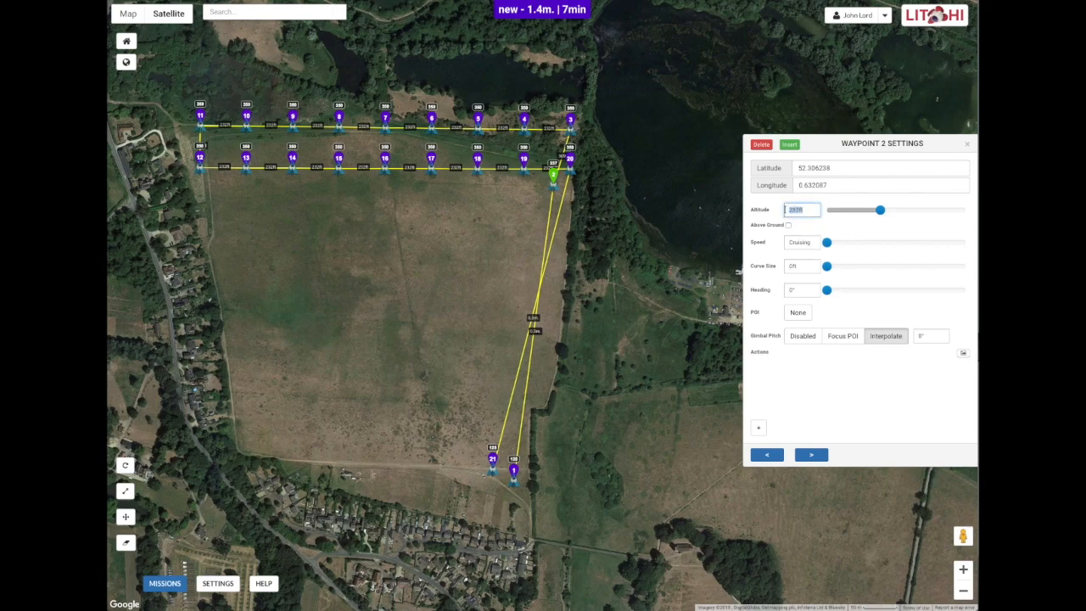
type("350")
key("Return")
left_click(916, 336)
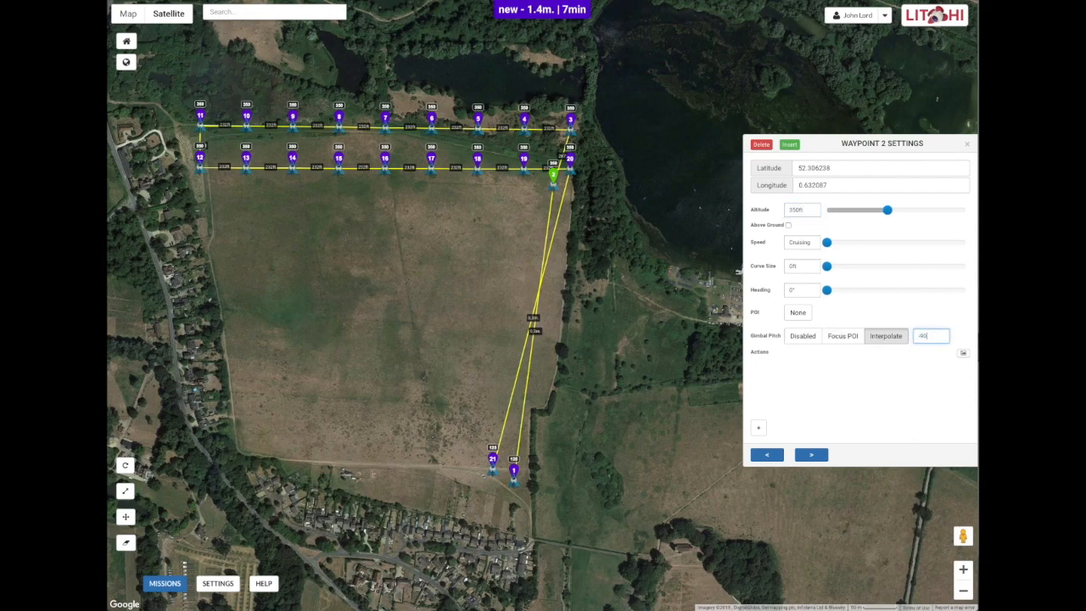
- Add a Stay For action of 10 s to waypoint 2
left_click(759, 427)
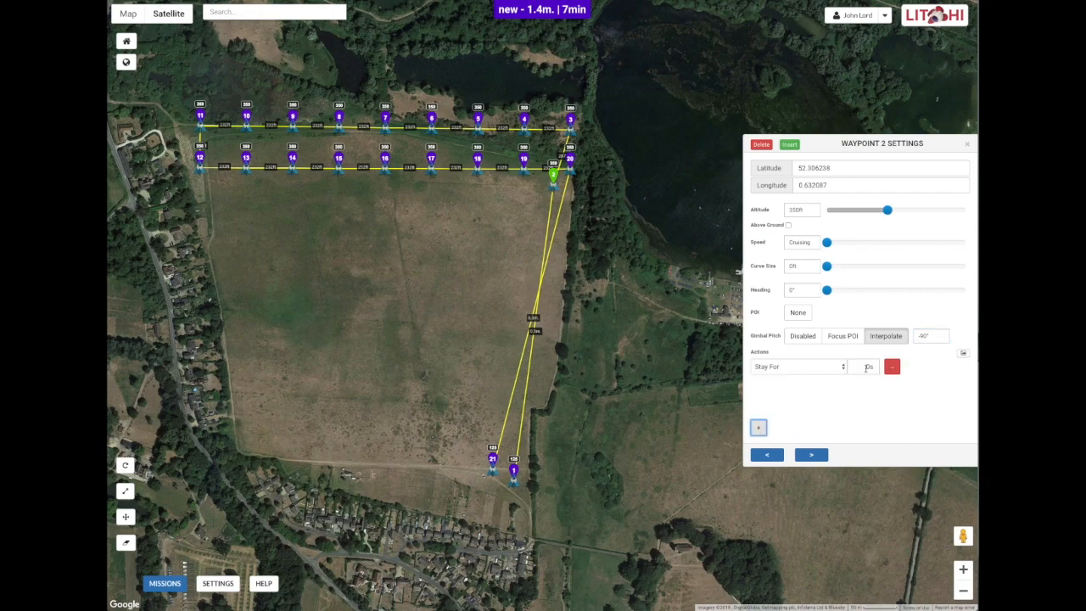
double_click(865, 366)
type("10s")
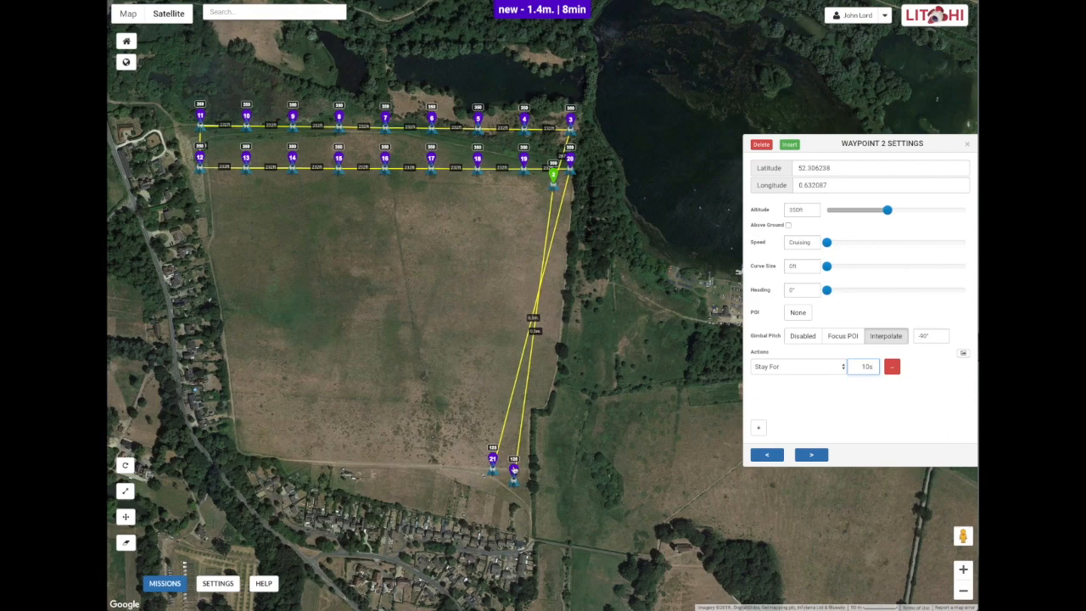
- Review the settings and actions of waypoints 1 through 8 in flight order
left_click(513, 469)
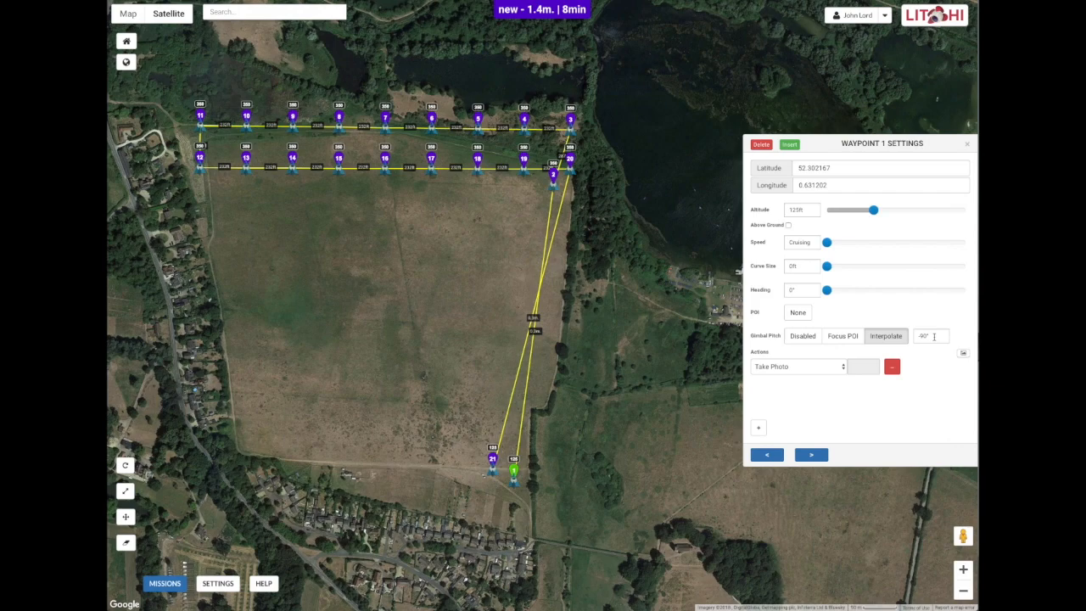
left_click(812, 456)
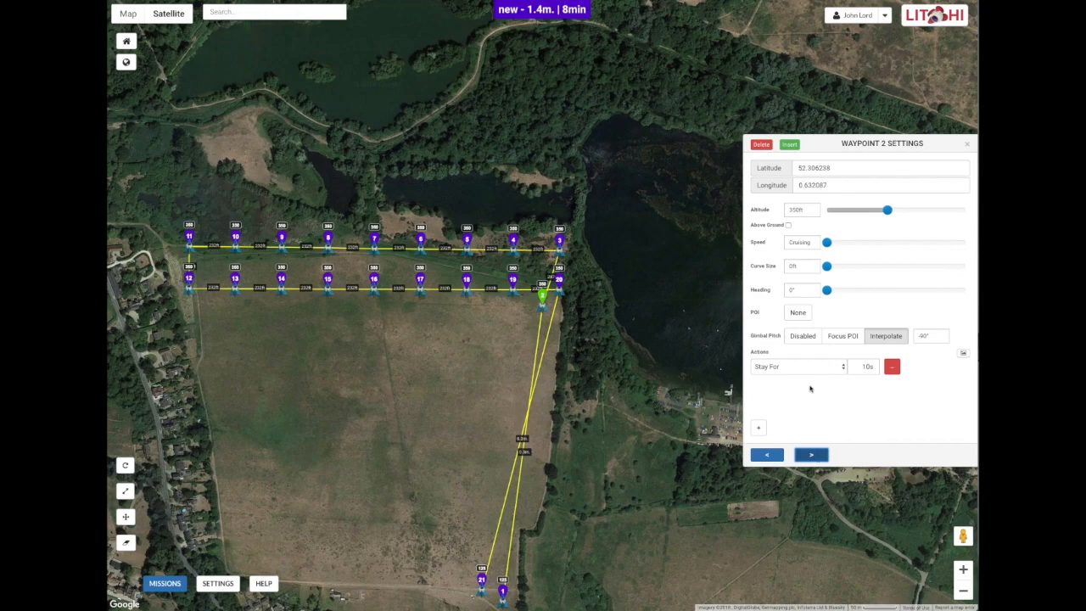
left_click(812, 456)
left_click(814, 456)
left_click(814, 456)
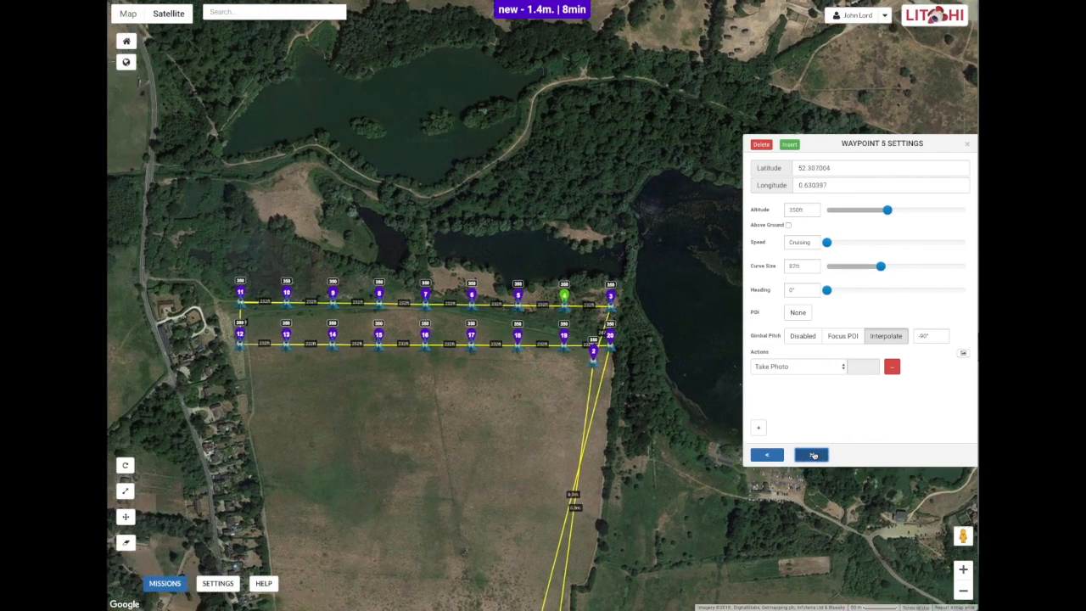
left_click(814, 456)
left_click(814, 456)
left_click(814, 456)
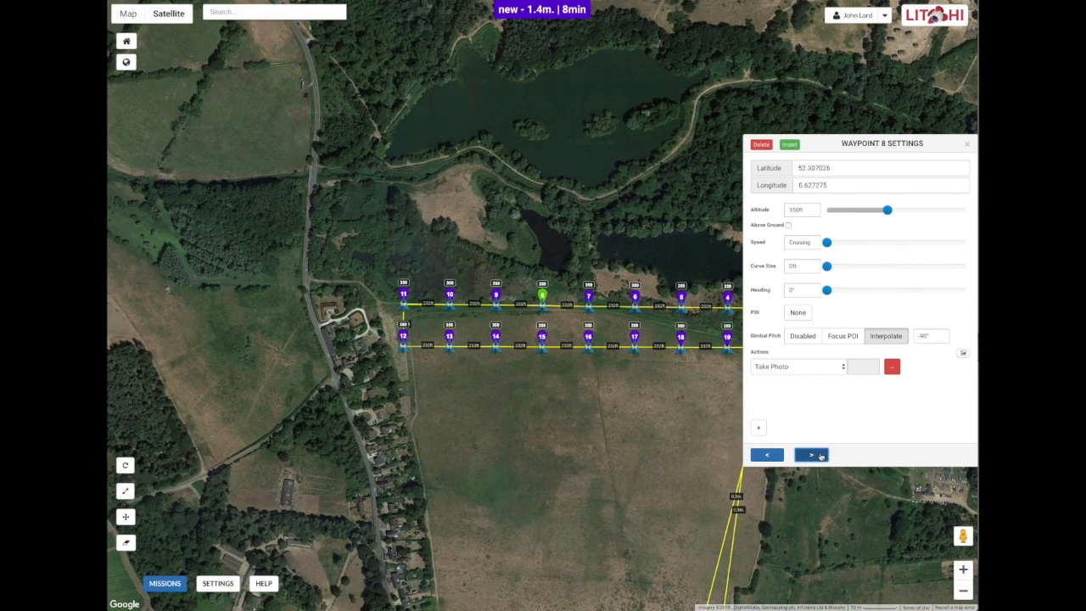
- Delete the return waypoint 21 near the field's southeast corner
left_click_drag(670, 436, 582, 280)
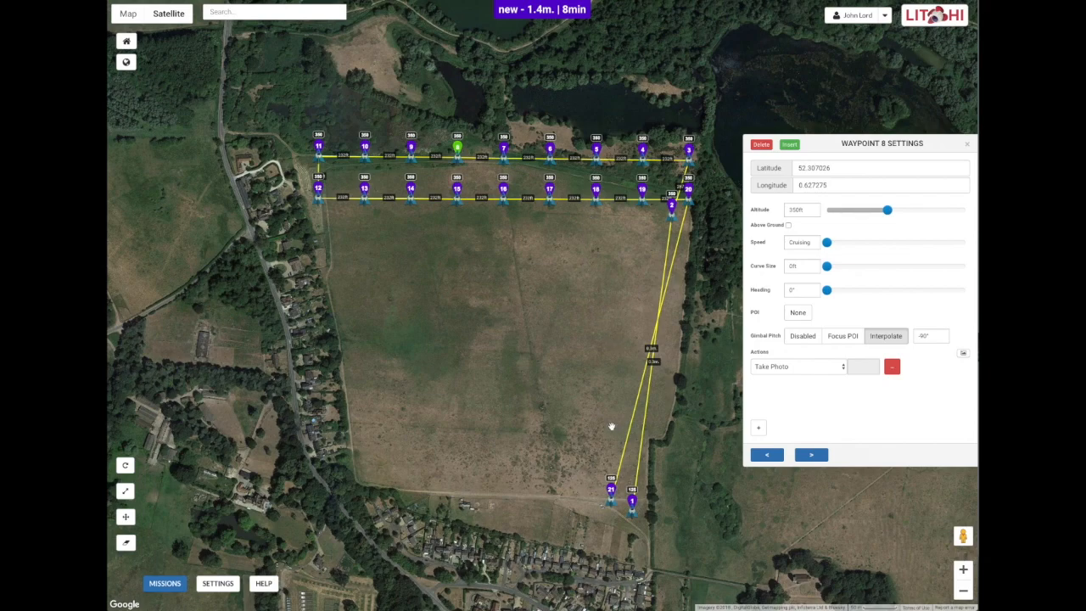
left_click(611, 490)
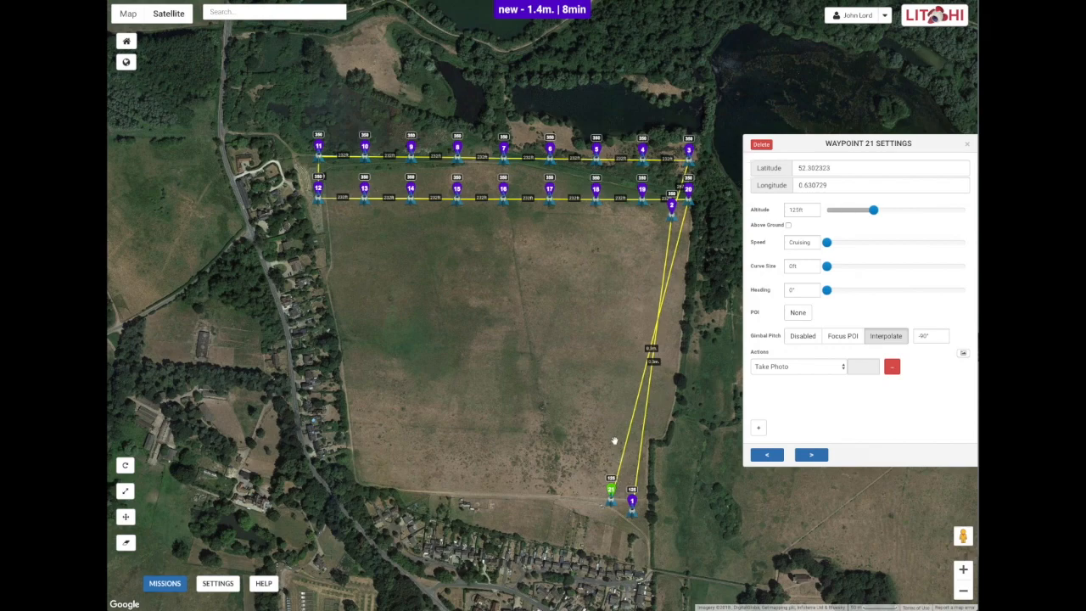
left_click(762, 145)
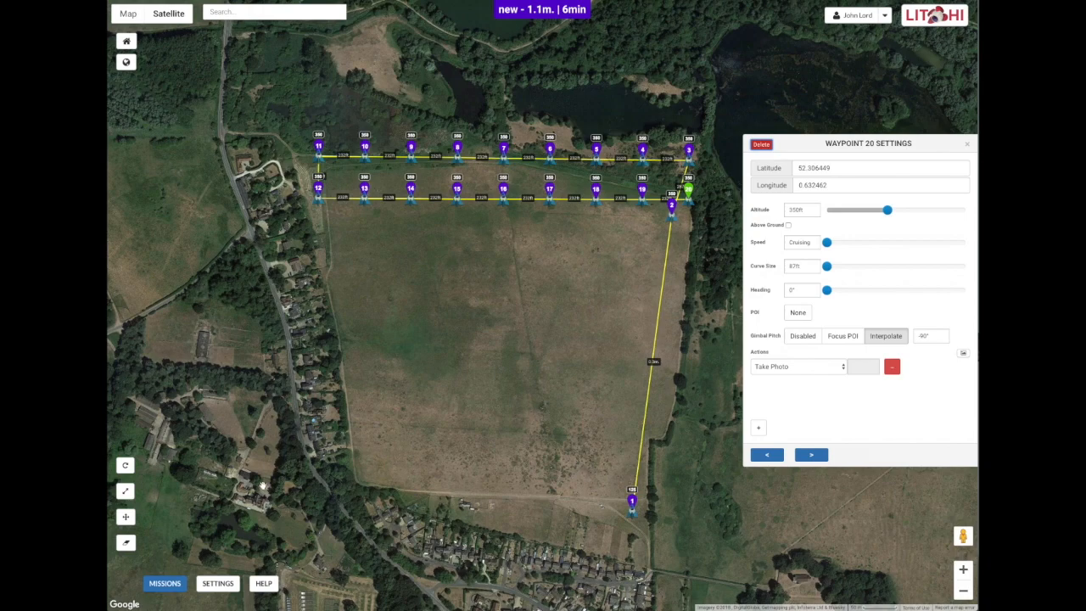
- Set the mission's finish action to RTH
left_click(217, 583)
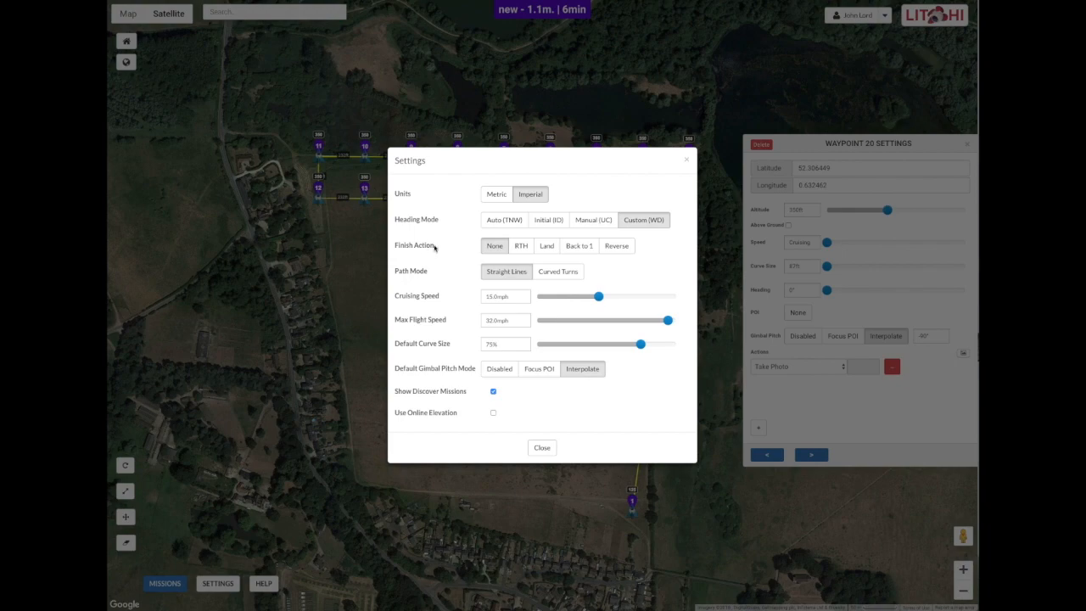
left_click(519, 248)
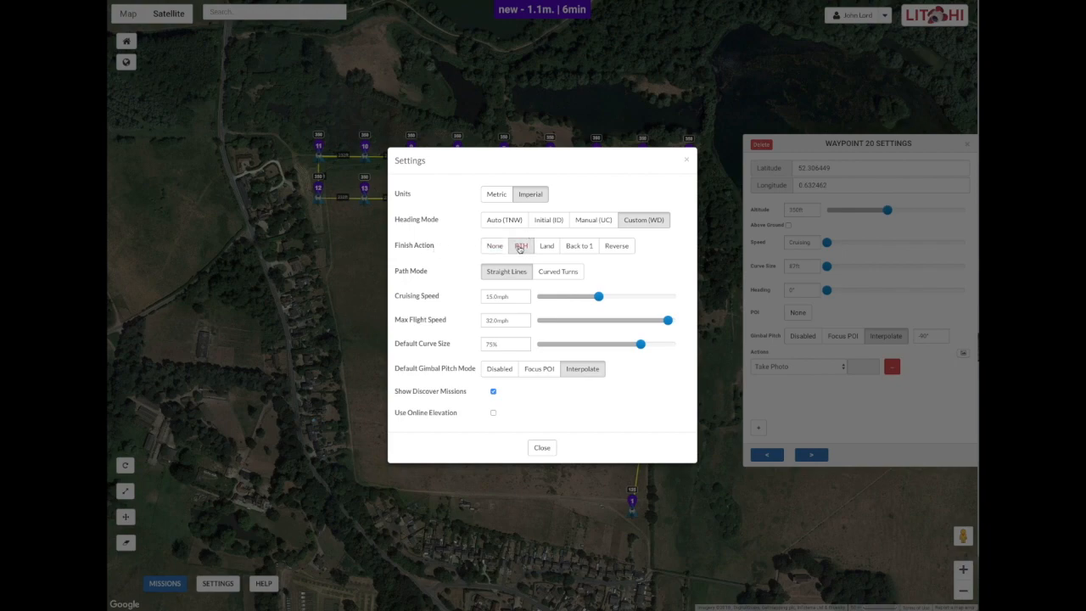
left_click(542, 448)
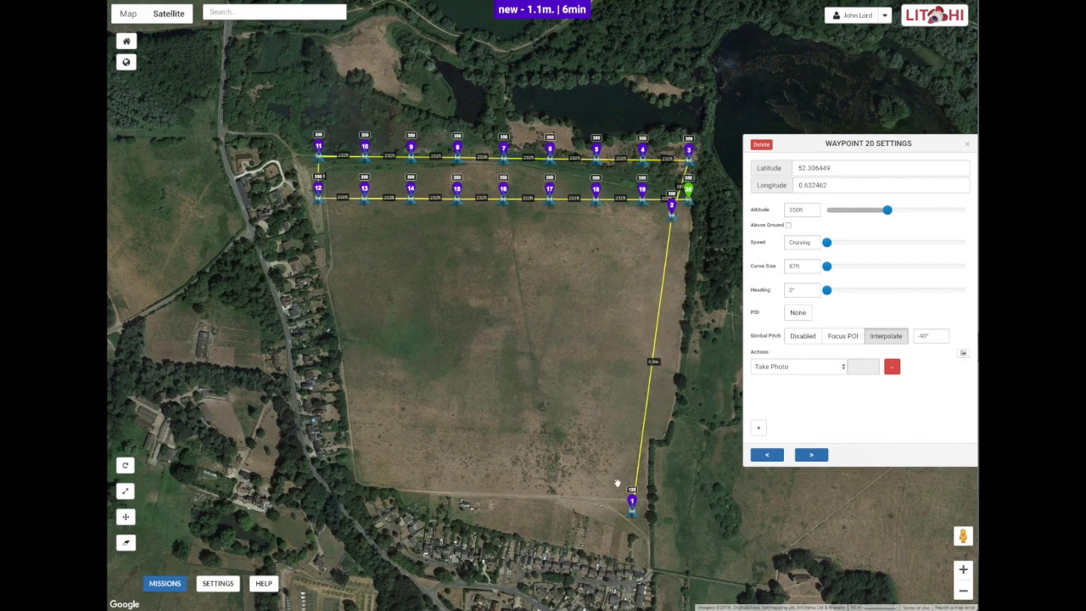
- Add a return waypoint near the field's southeast corner, just west of waypoint 1
scroll(617, 488, "down", 1)
scroll(617, 488, "down", 1)
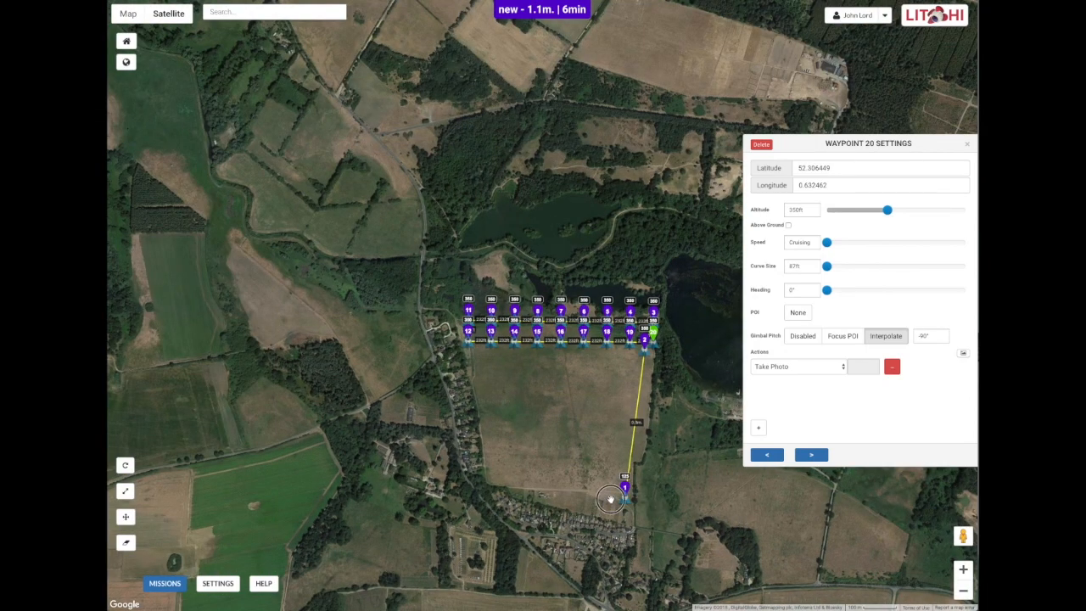
left_click(607, 499)
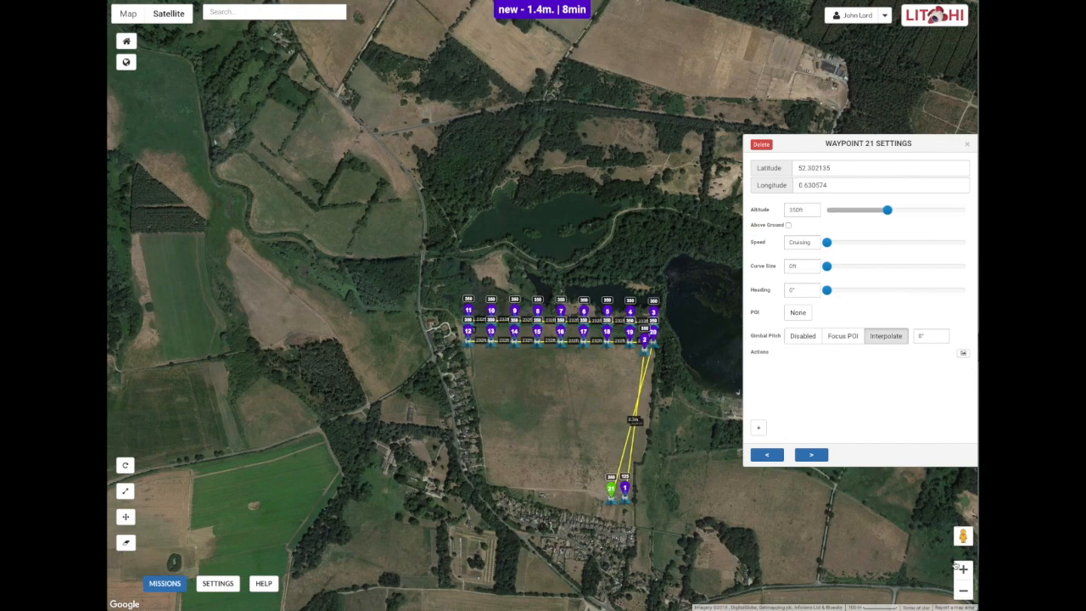
- Set the mission's finish action to None and move the return waypoint 21 slightly northeast, closer to waypoint 1
left_click(963, 569)
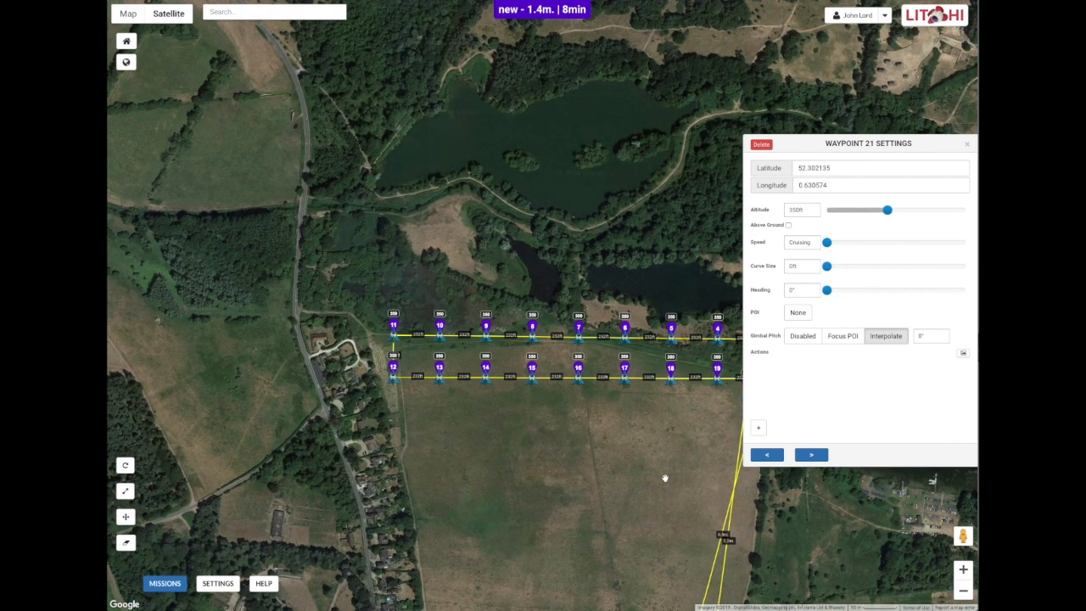
left_click_drag(665, 476, 550, 281)
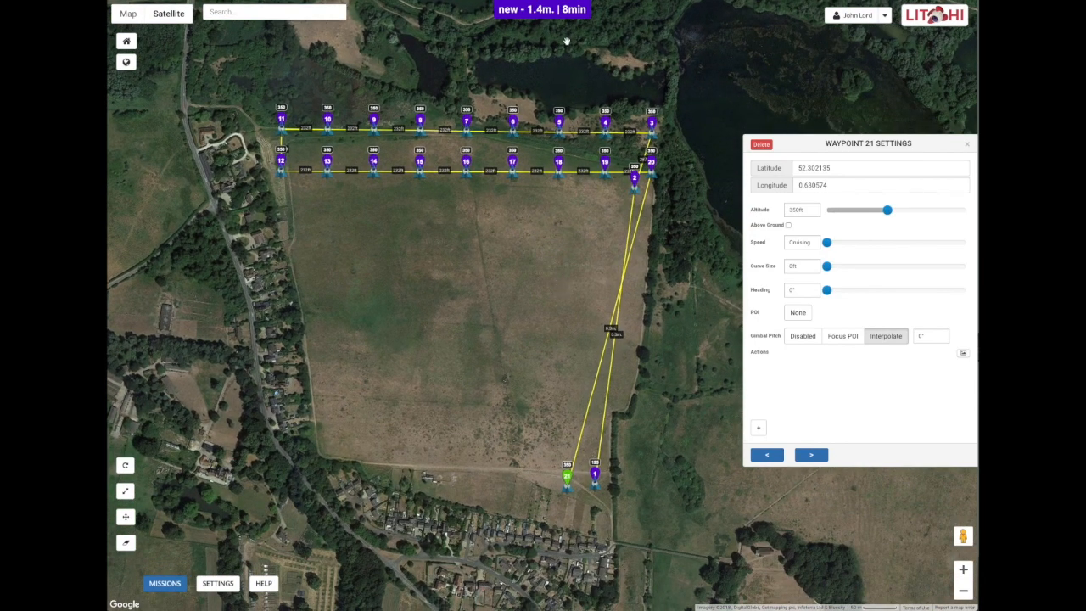
left_click(217, 583)
left_click(495, 245)
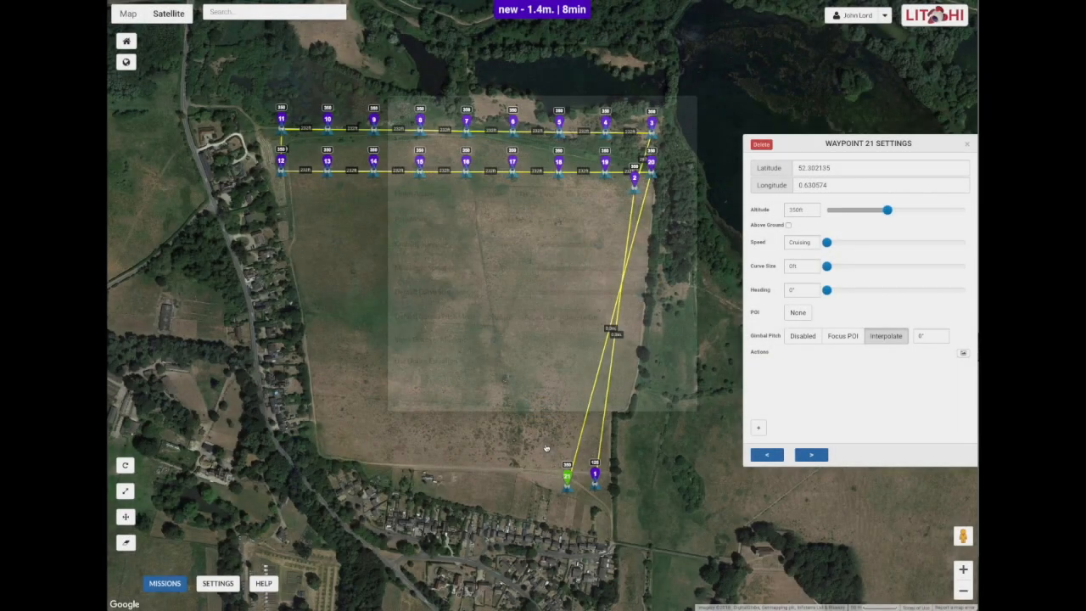
left_click(543, 446)
left_click_drag(567, 475, 573, 471)
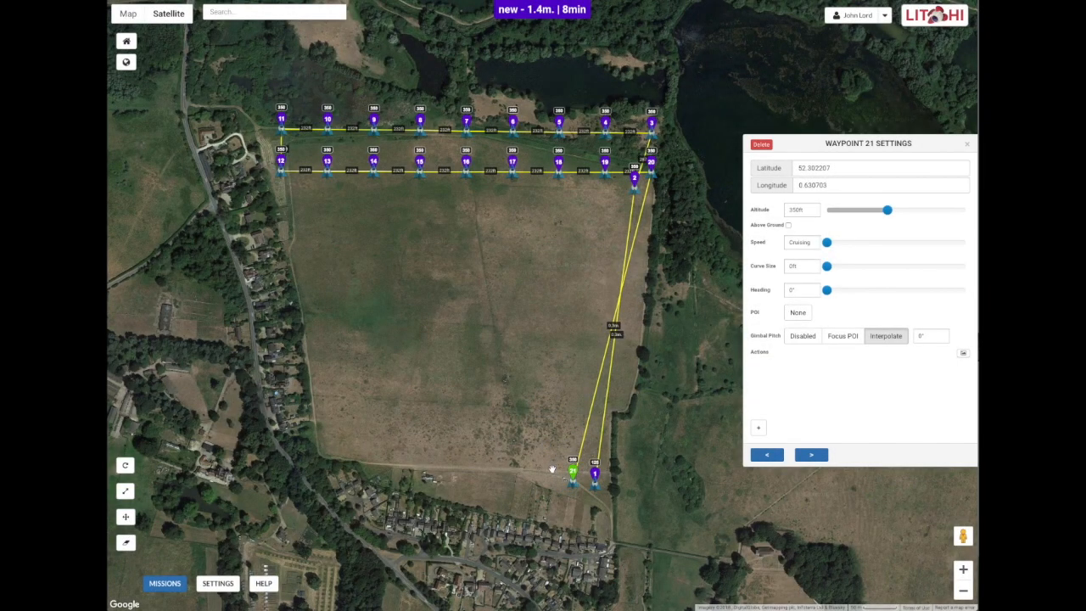